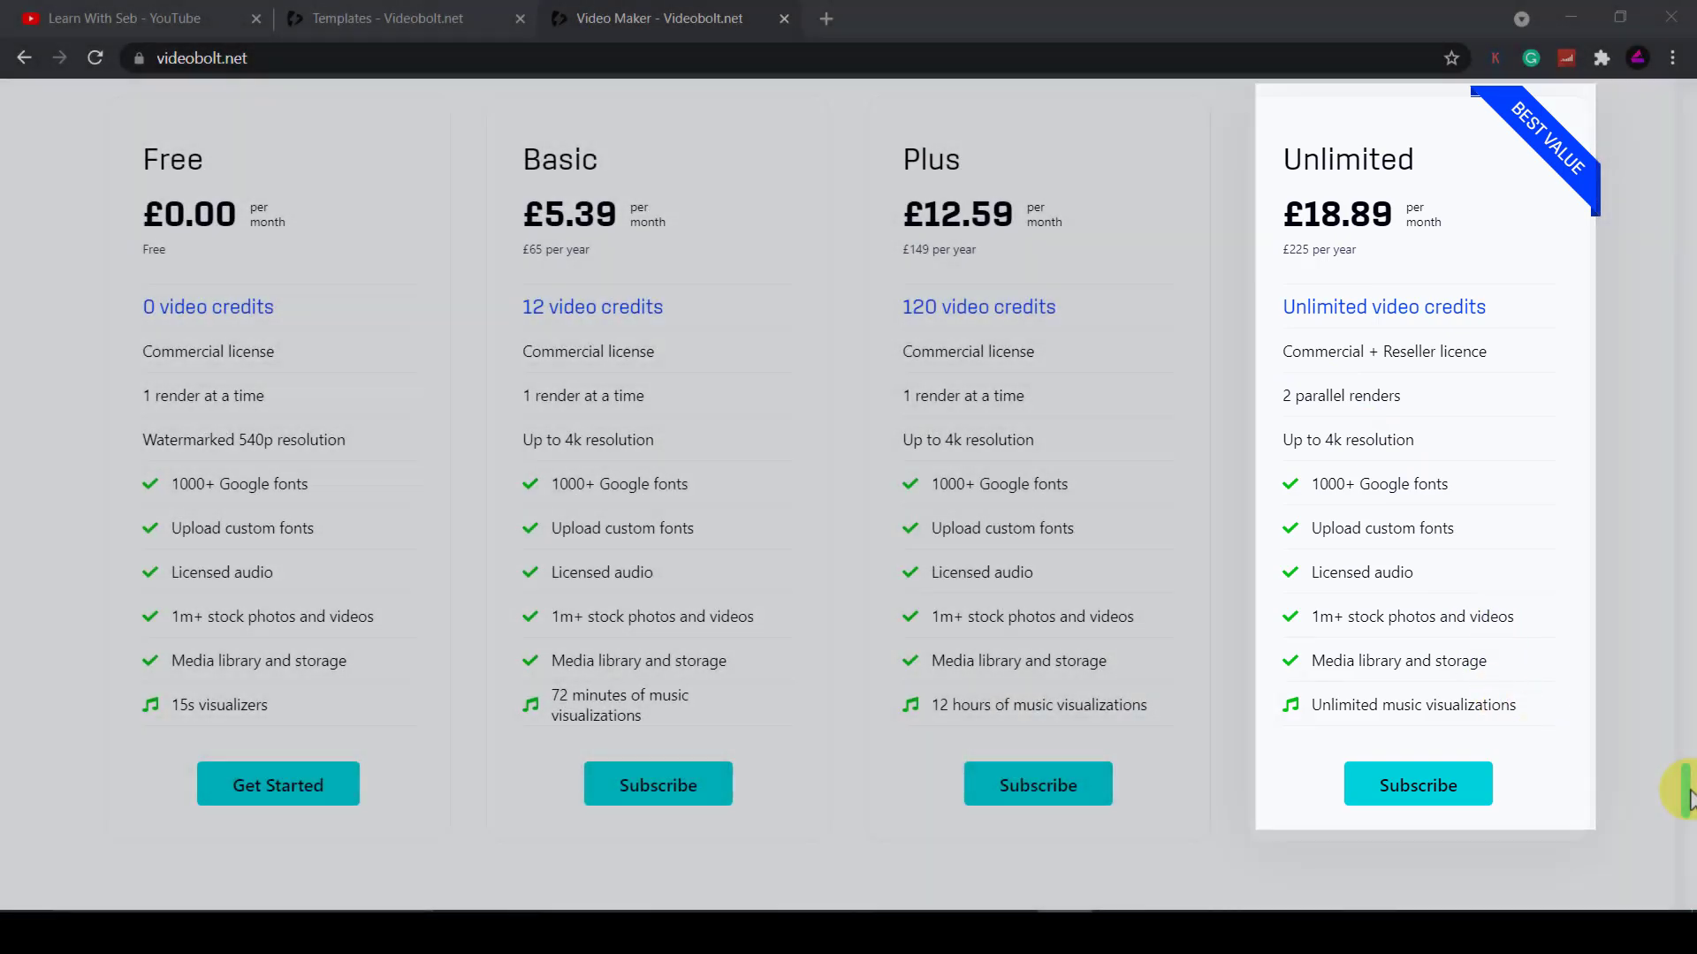
Step: Open the Videobolt templates page and browse the newest templates in the signed-in account
{"action": "left_click_drag", "start_coordinate": [1679, 784], "coordinate": [1690, 80]}
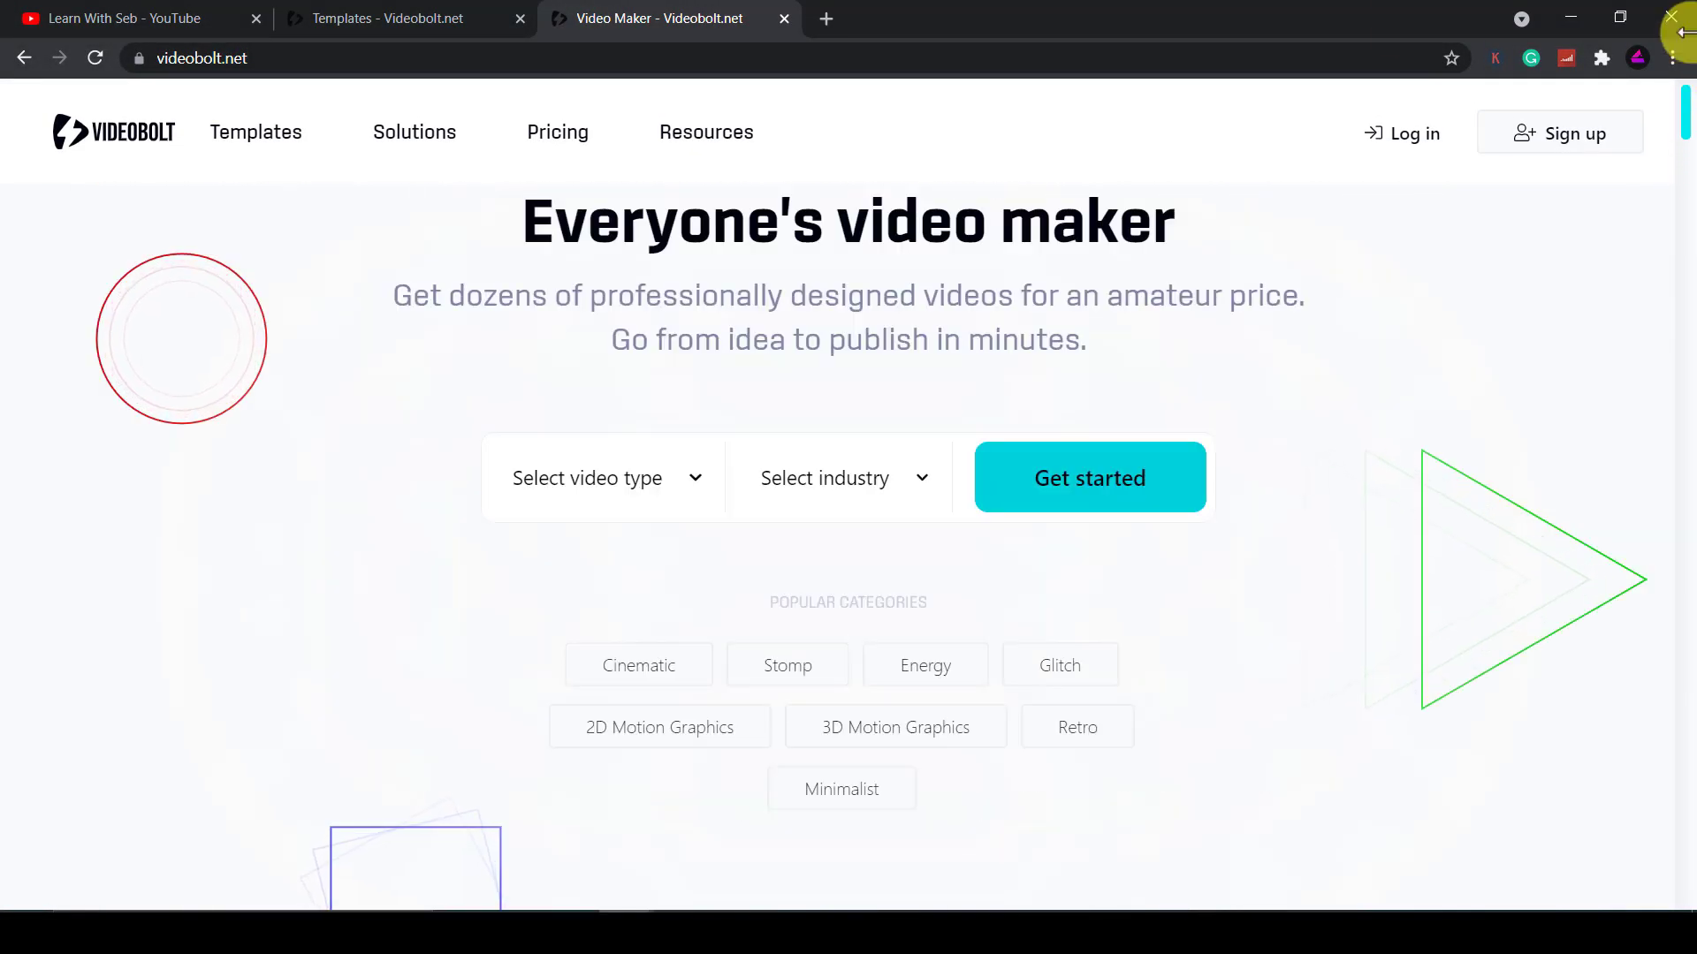
{"action": "left_click", "coordinate": [282, 147]}
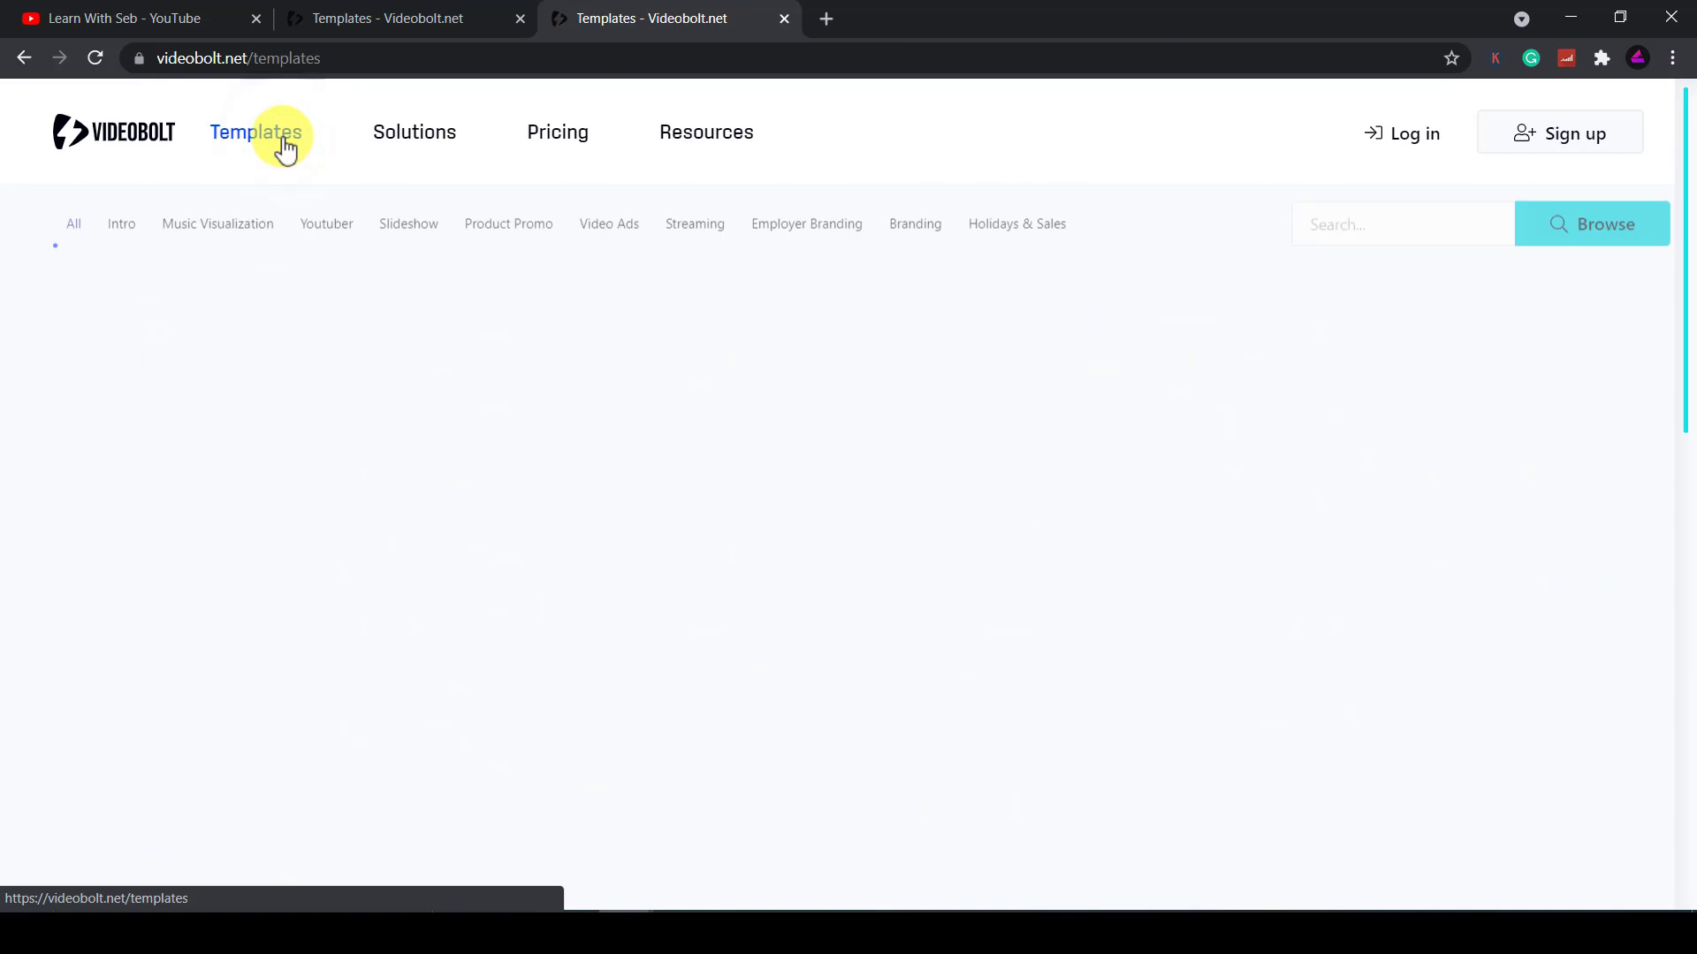
{"action": "left_click", "coordinate": [421, 33]}
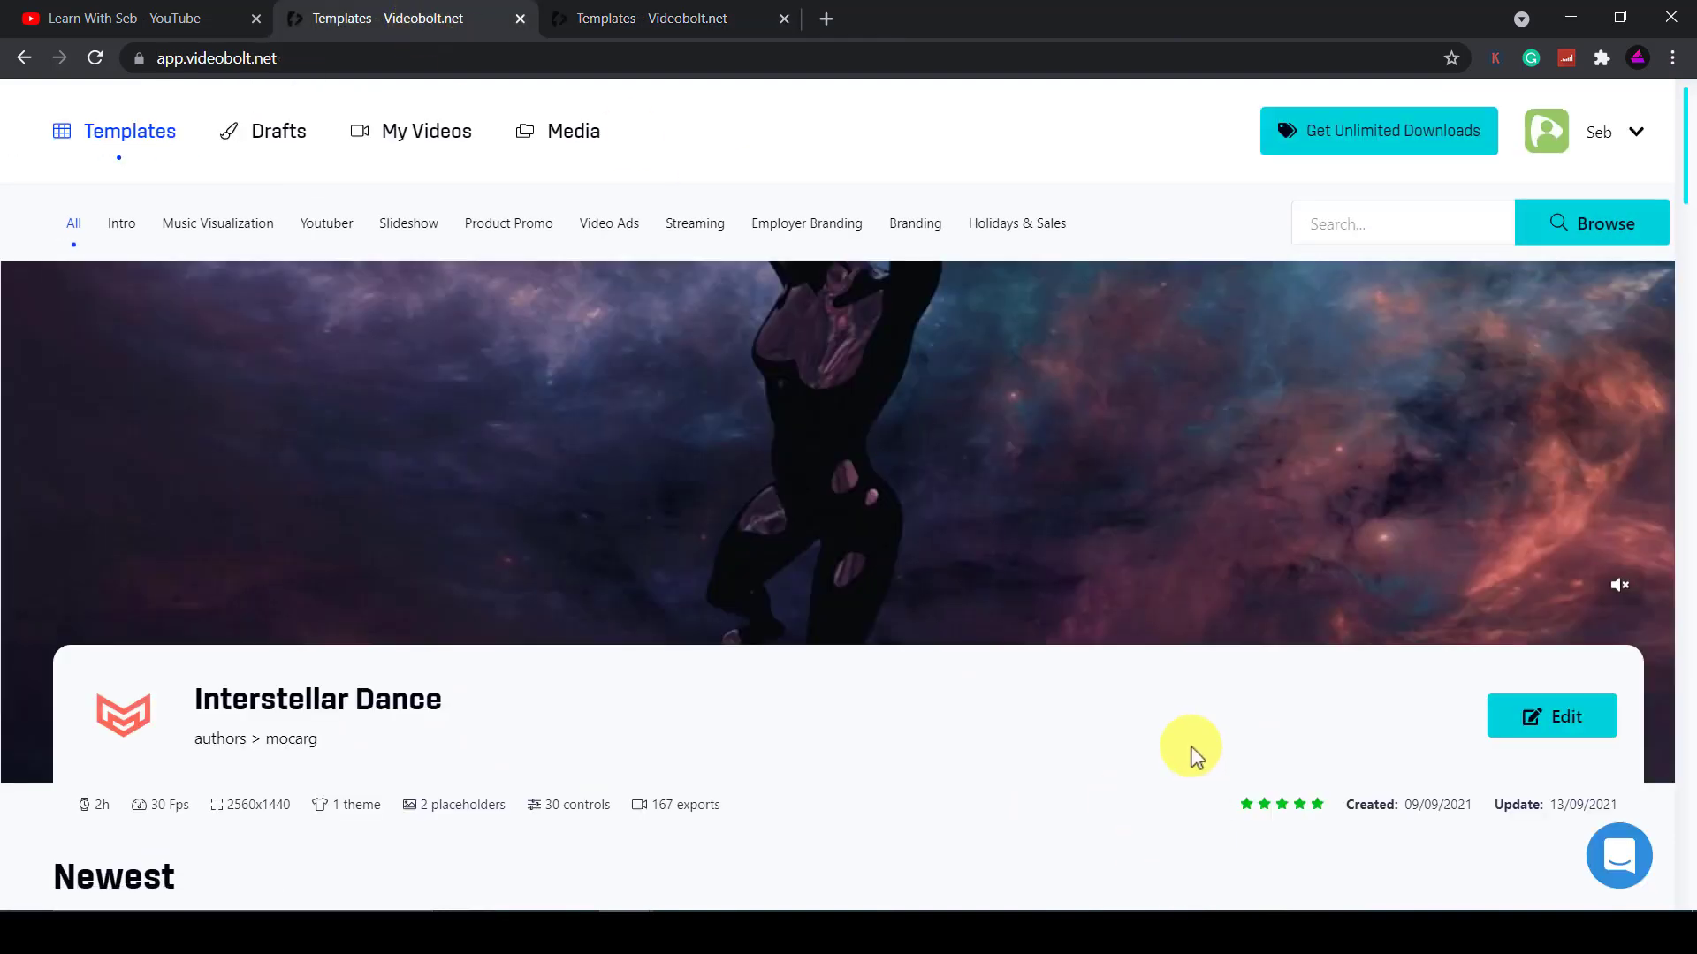
{"action": "scroll", "coordinate": [1191, 755], "scroll_direction": "down", "scroll_amount": 3}
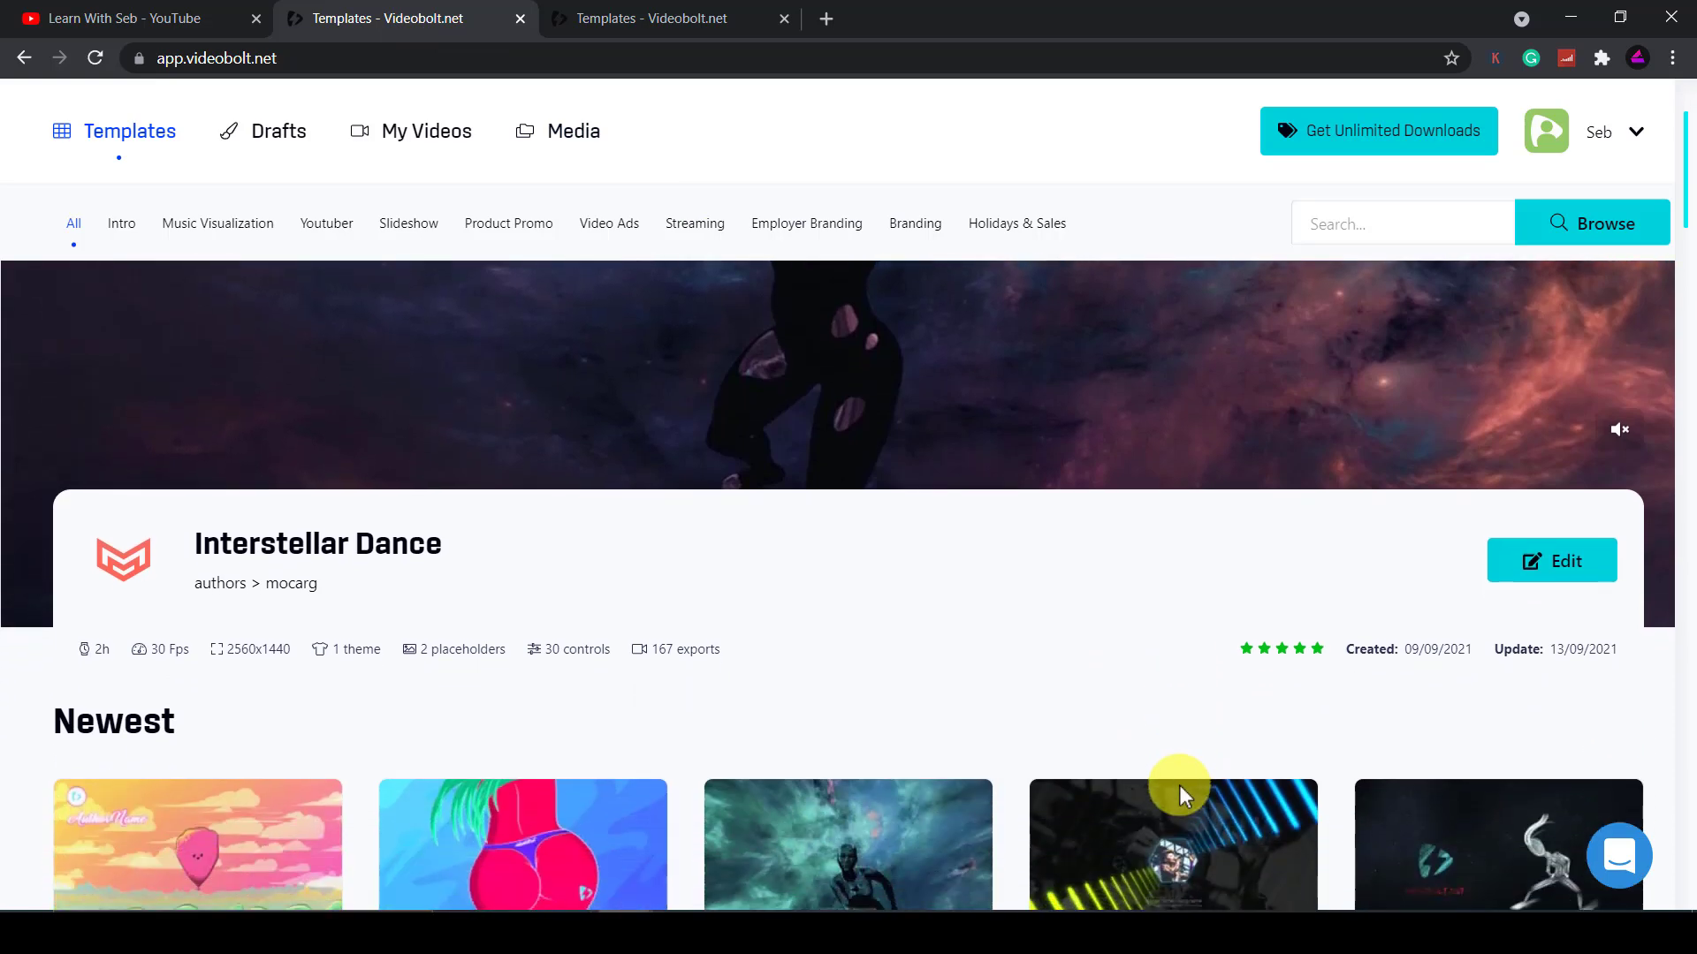
{"action": "scroll", "coordinate": [1180, 786], "scroll_direction": "down", "scroll_amount": 3}
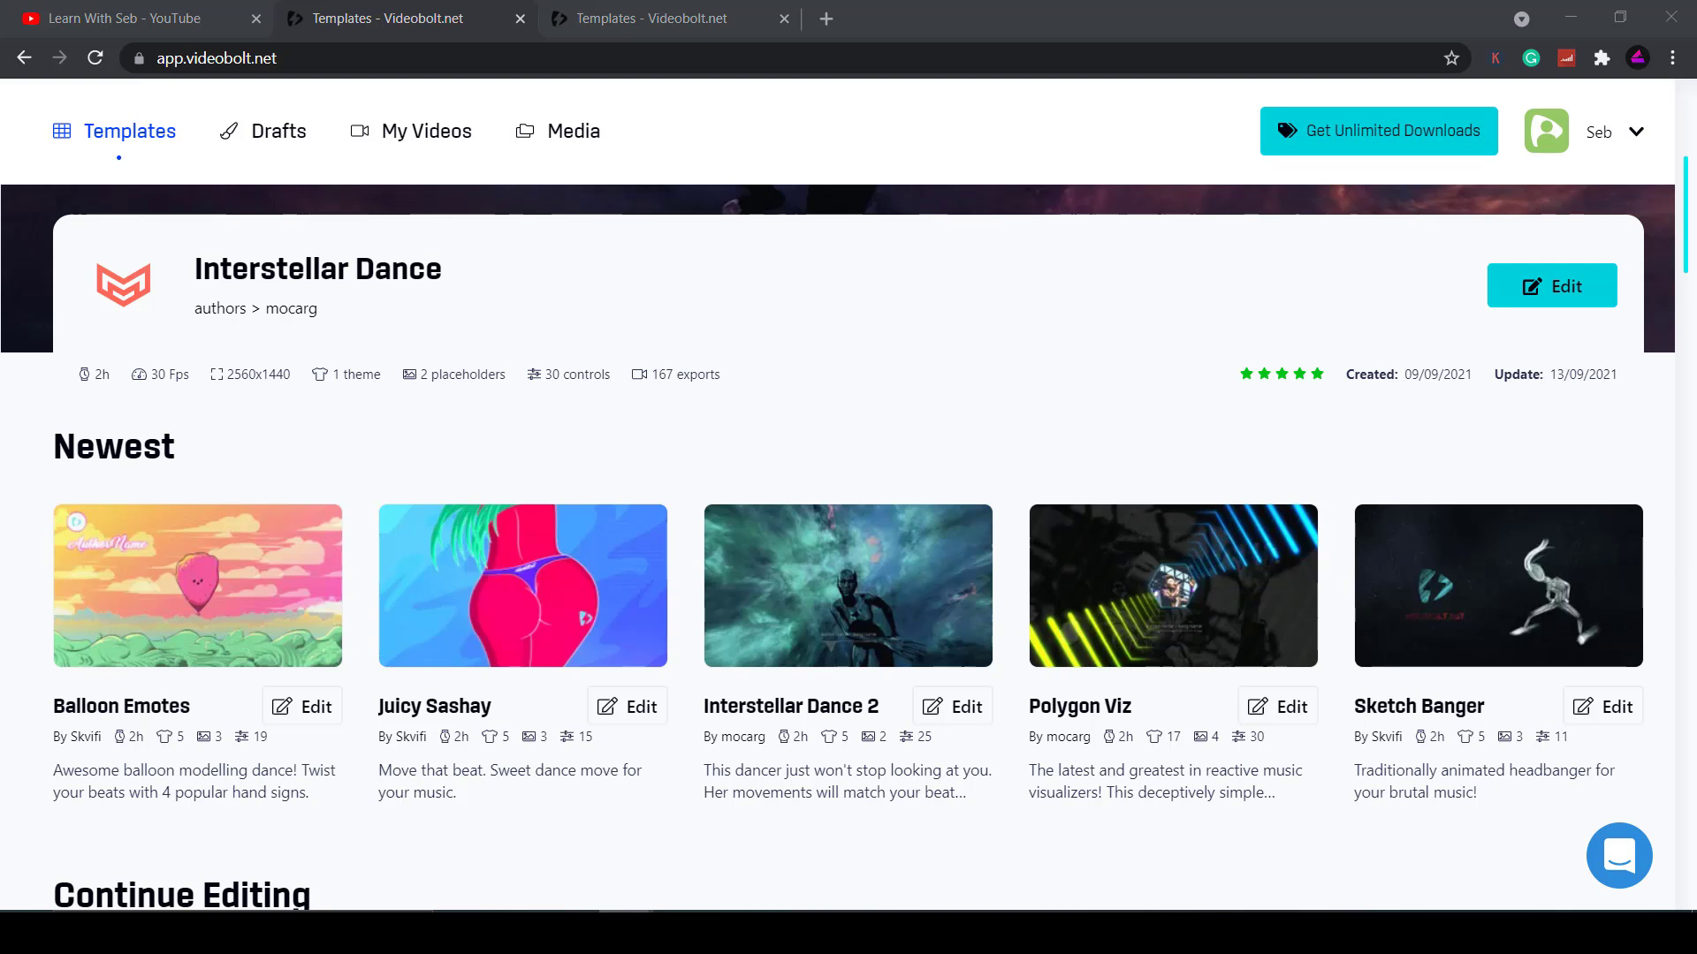
Step: Preview the Destruction Logo template in the Explosion group of the Intro templates and open it for editing
{"action": "left_click", "coordinate": [100, 139]}
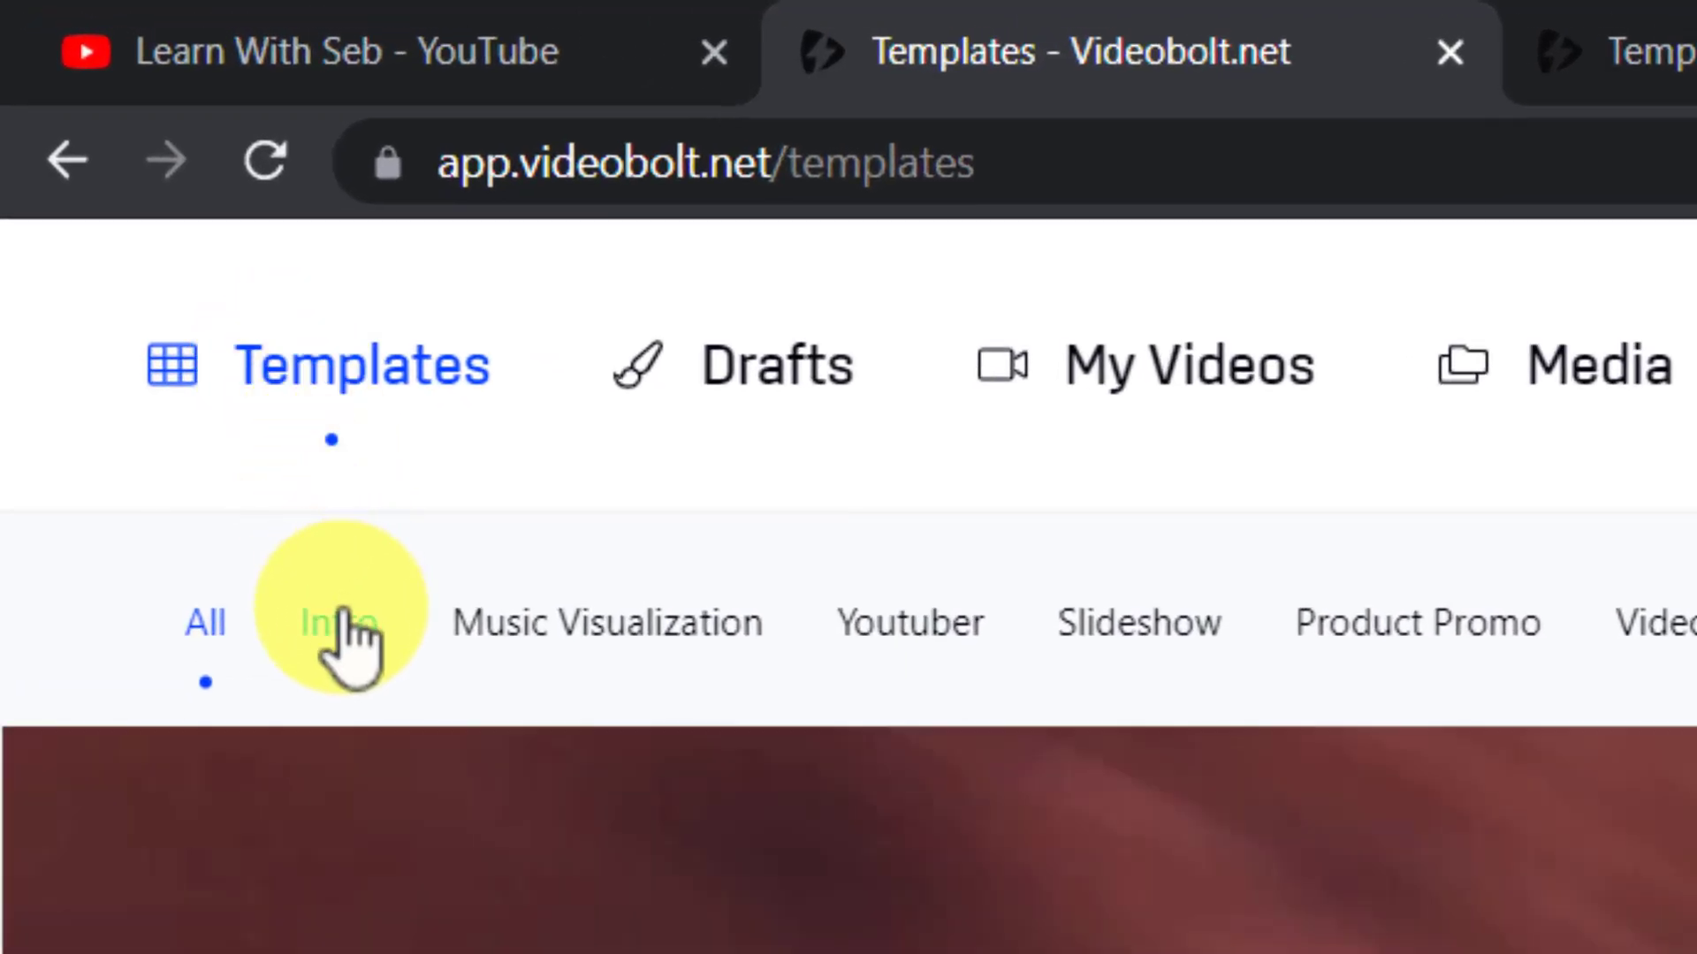
{"action": "left_click", "coordinate": [346, 668]}
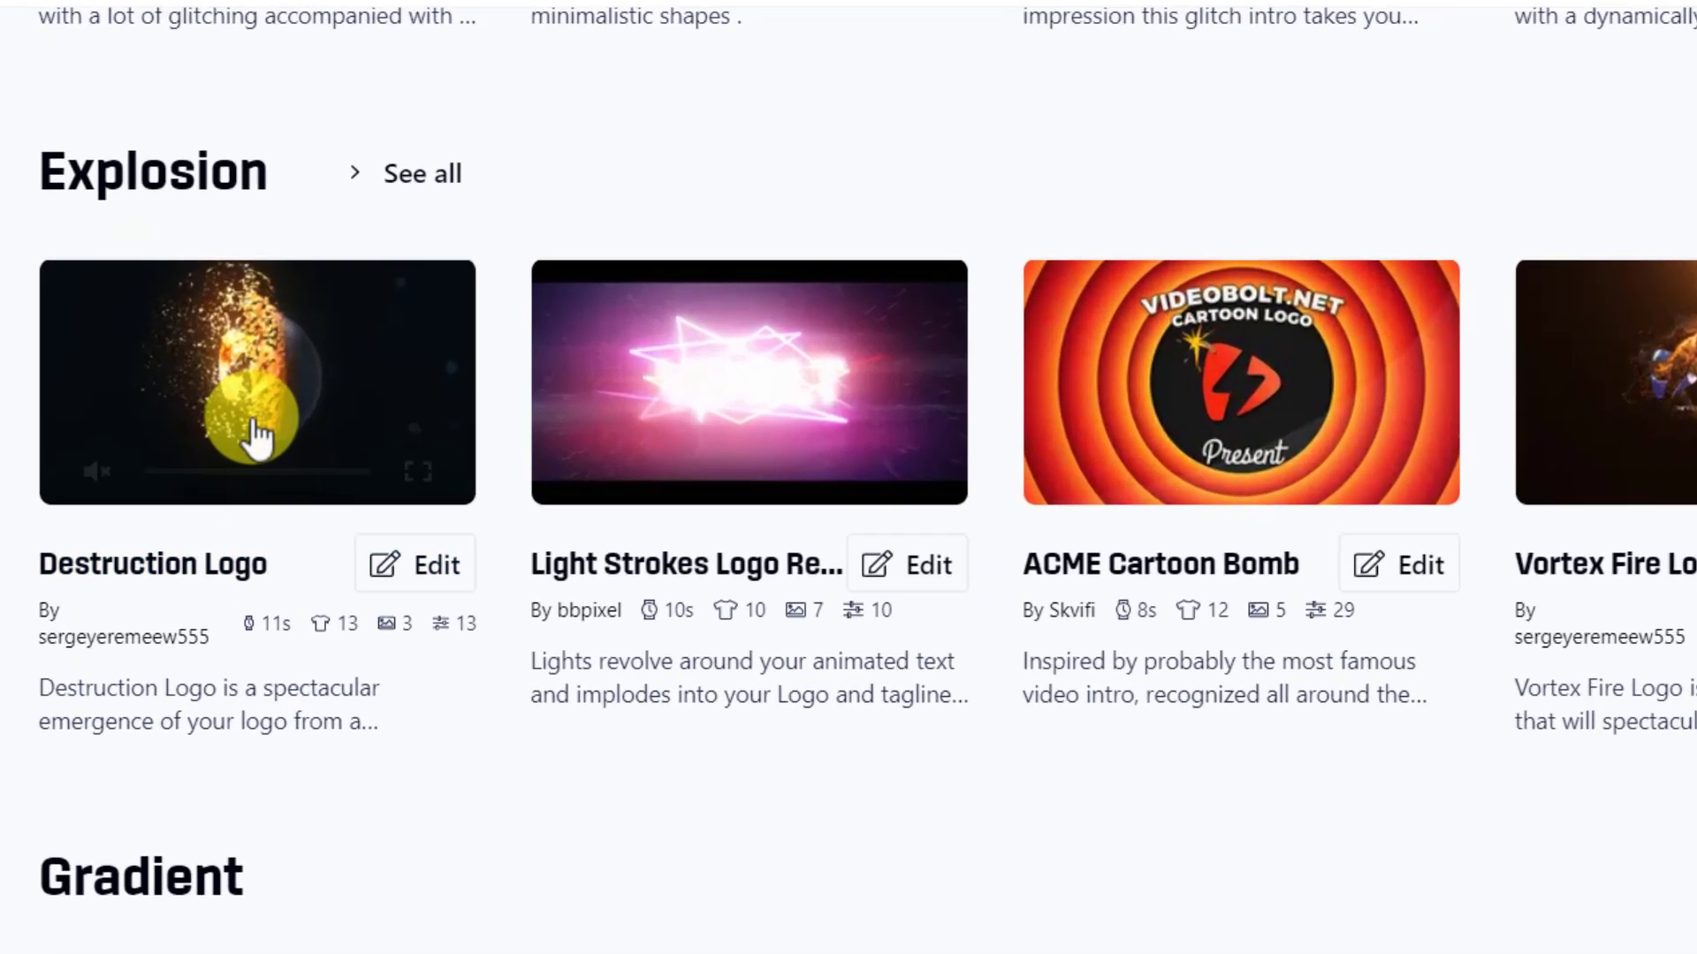
{"action": "mouse_move", "coordinate": [197, 467]}
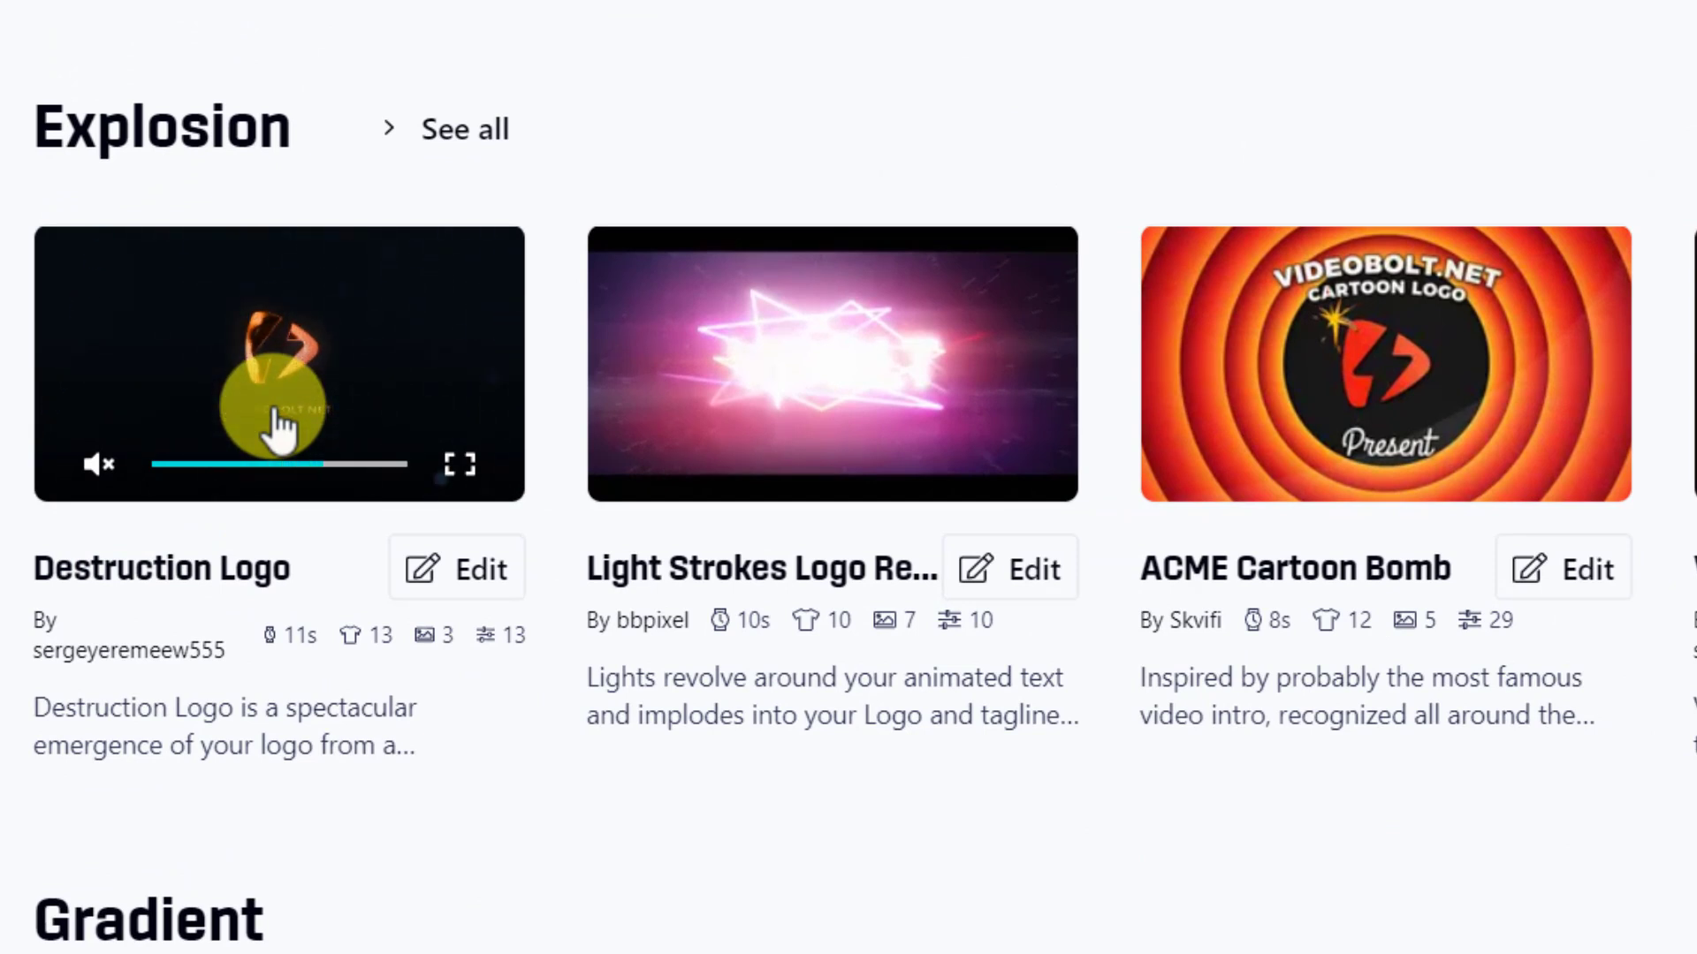
{"action": "left_click", "coordinate": [452, 581]}
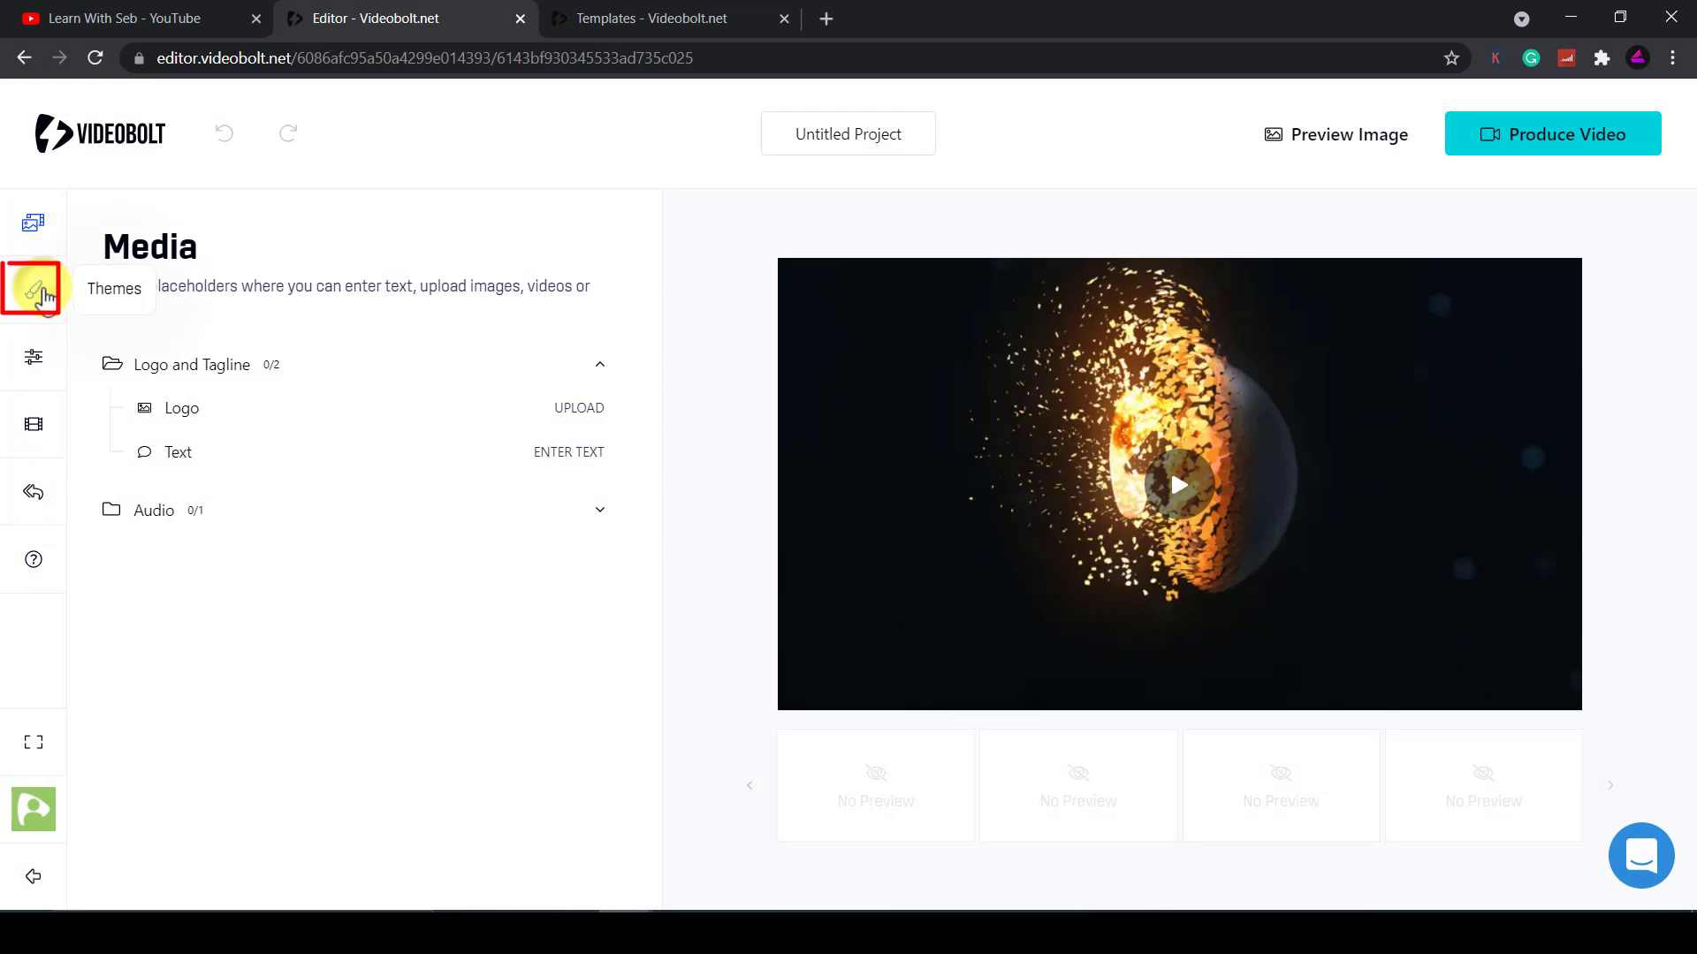
Step: Examine the template's predesigned color themes and its logo and text media placeholders
{"action": "left_click", "coordinate": [35, 290]}
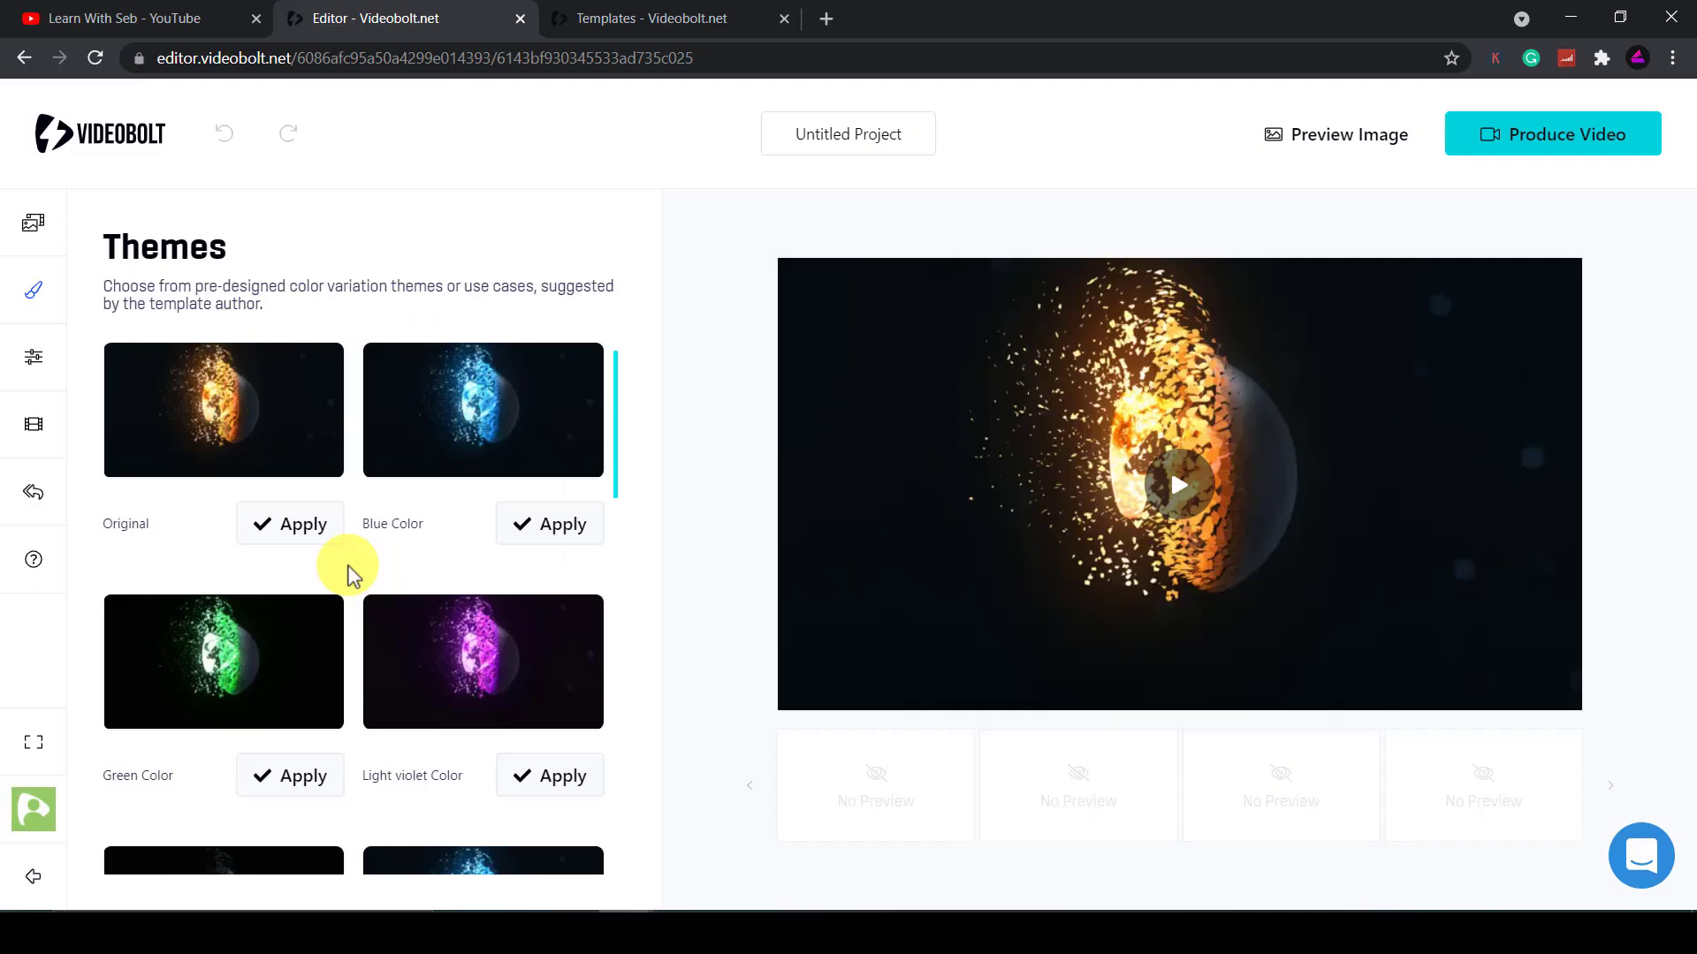
{"action": "left_click", "coordinate": [40, 241]}
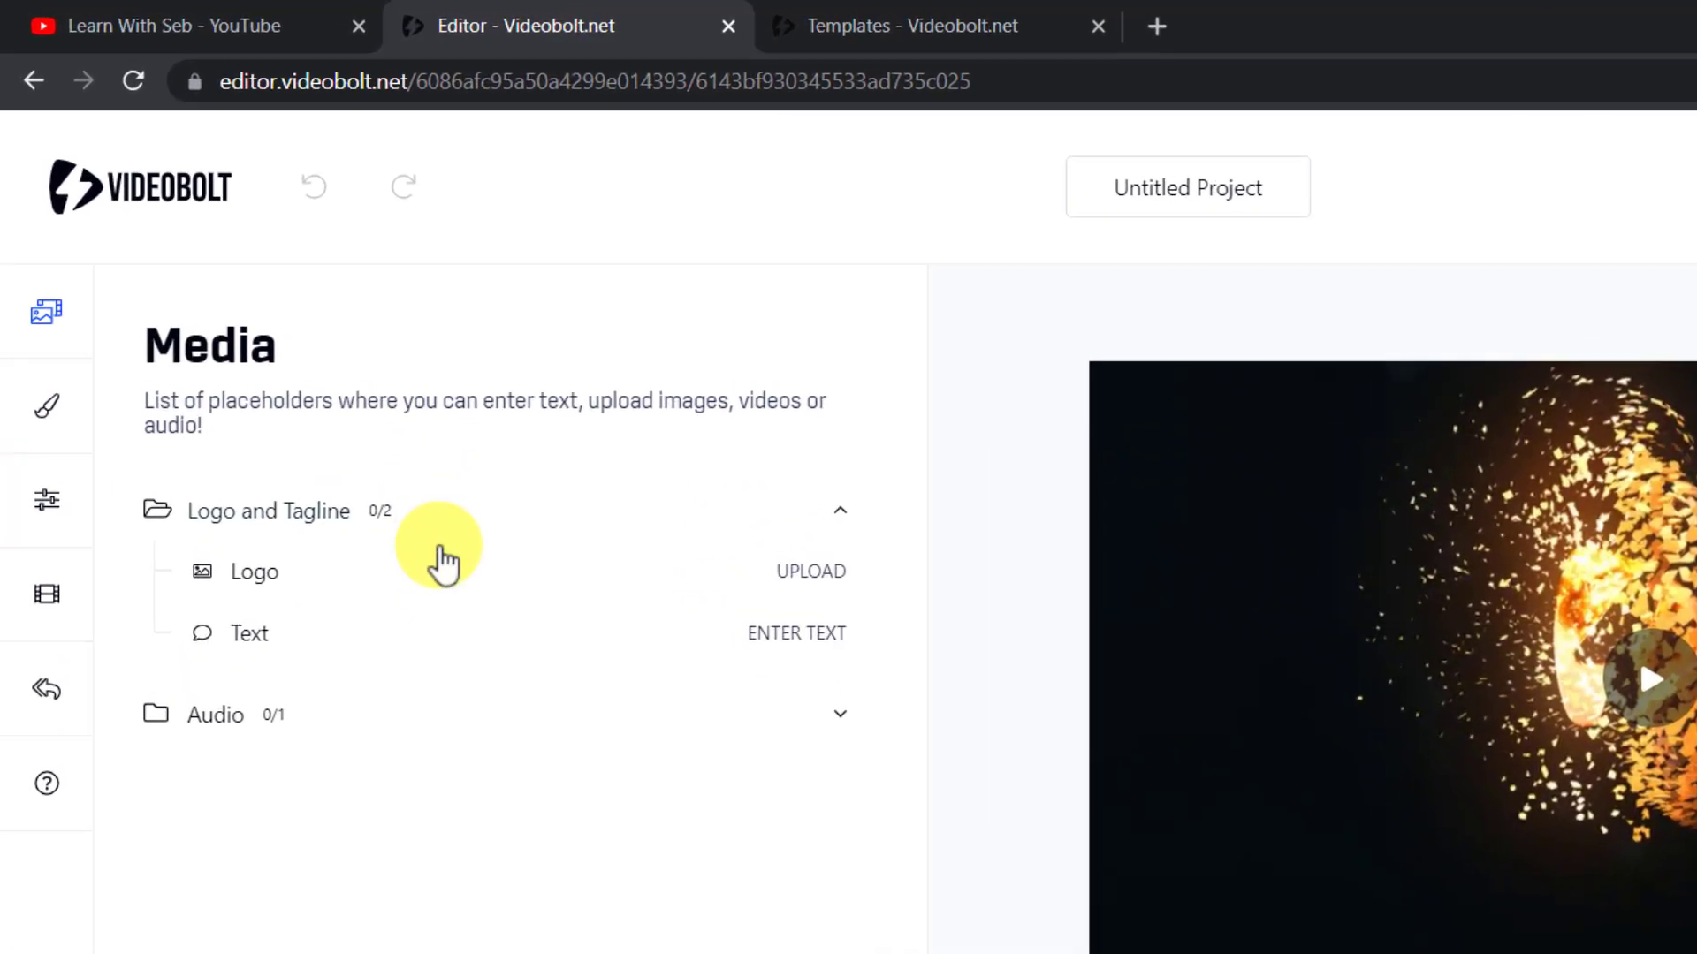
{"action": "mouse_move", "coordinate": [225, 421]}
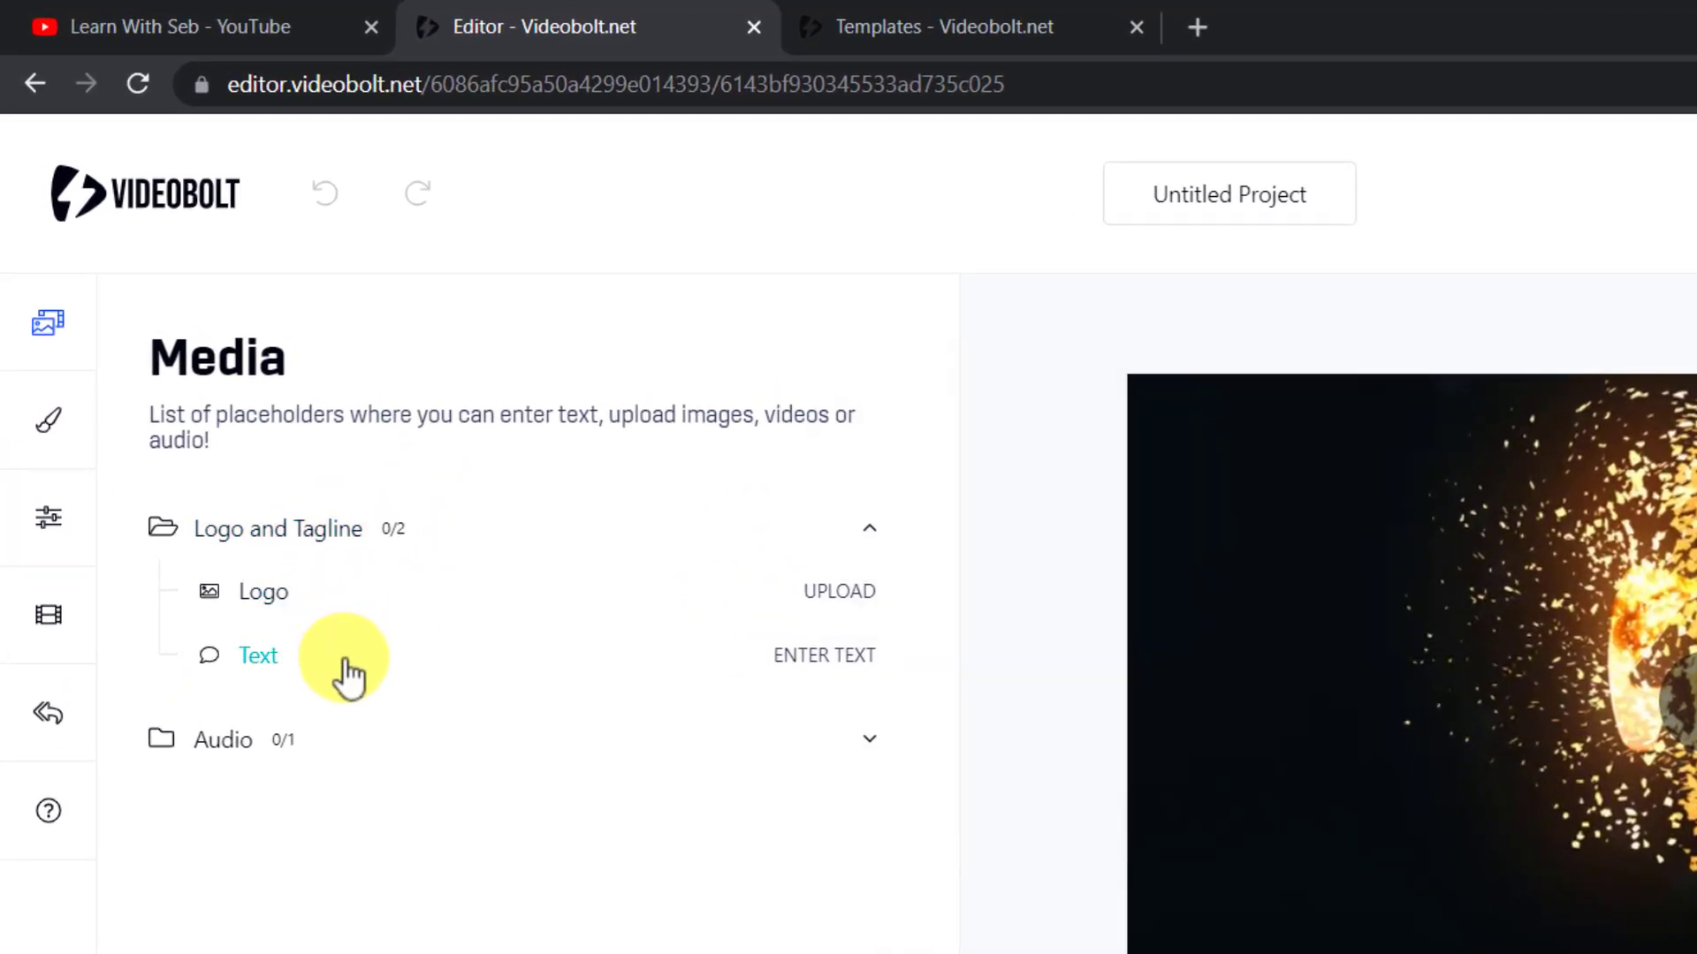
{"action": "mouse_move", "coordinate": [805, 613]}
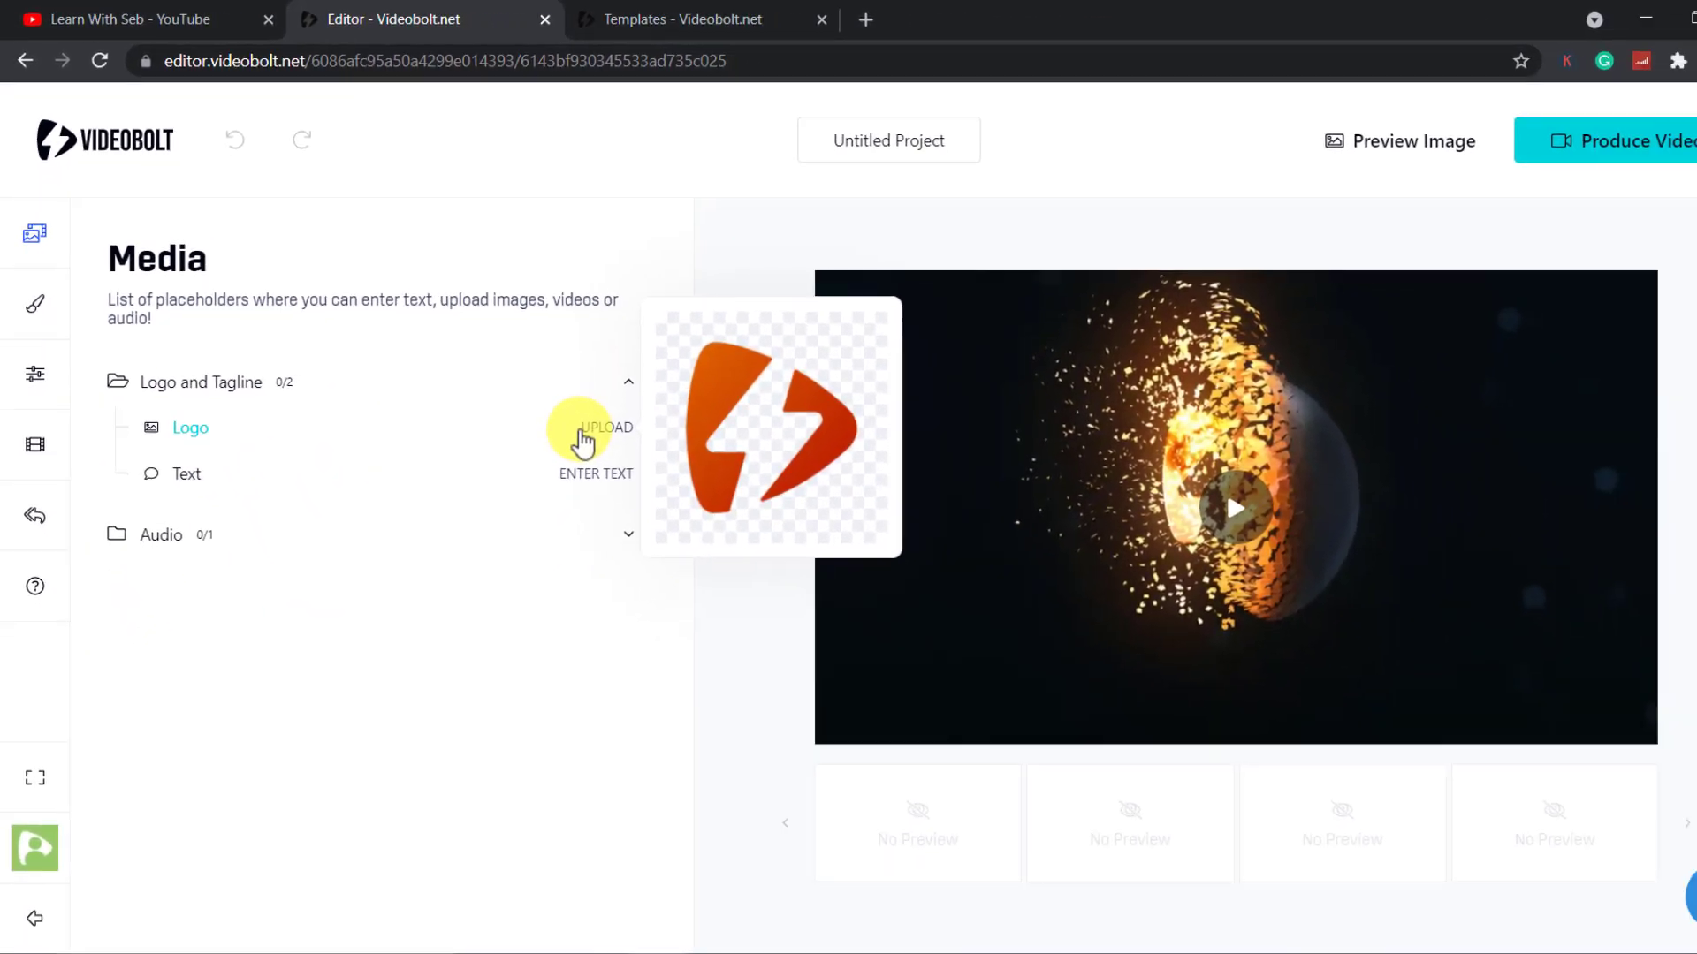
Step: Fill the Logo placeholder with the purple-grey-text.png image from the media library
{"action": "left_click", "coordinate": [555, 416]}
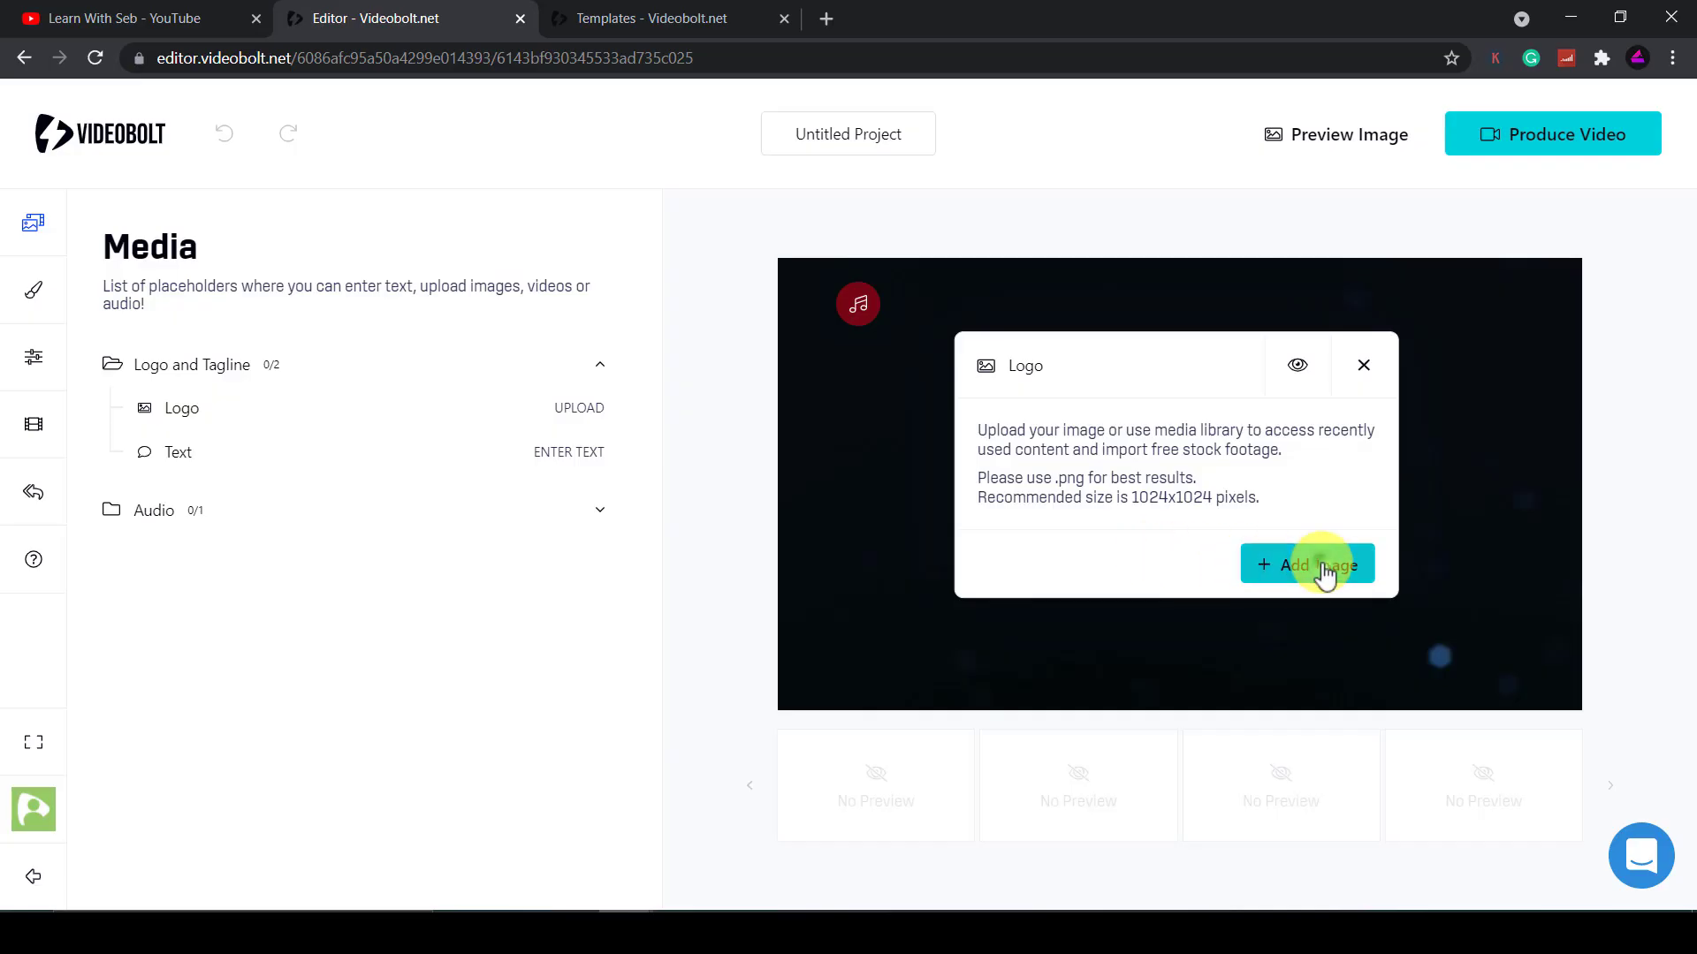
{"action": "left_click", "coordinate": [1316, 571]}
{"action": "left_click", "coordinate": [1350, 670]}
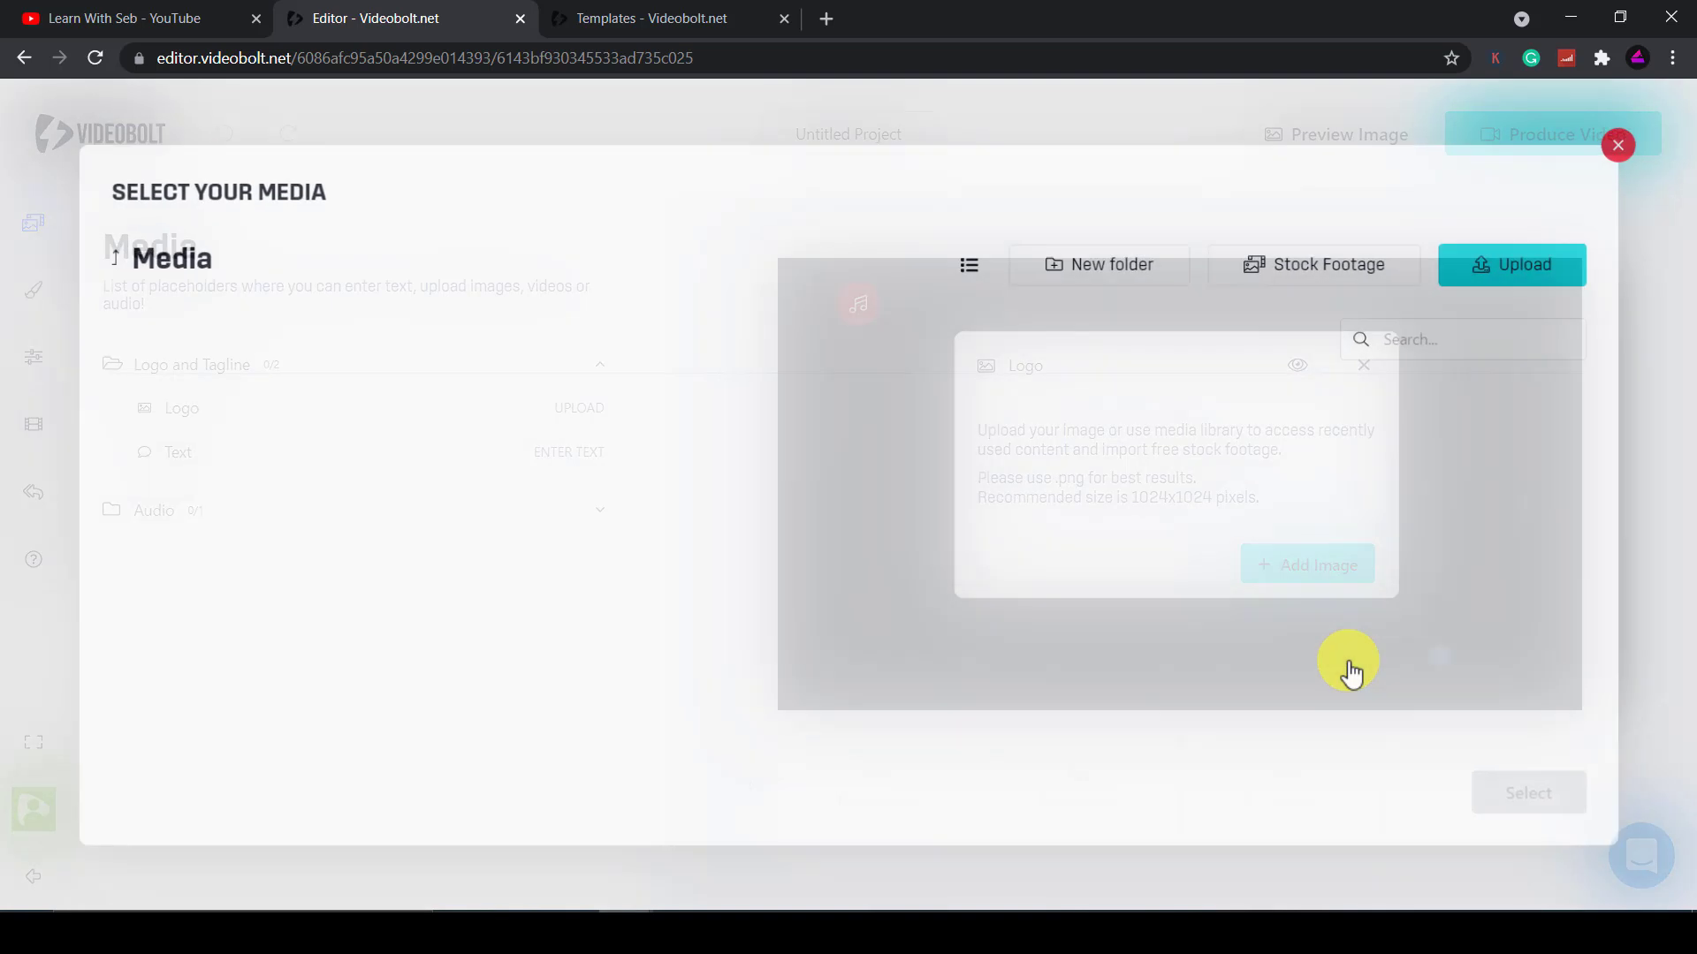
{"action": "left_click", "coordinate": [212, 522]}
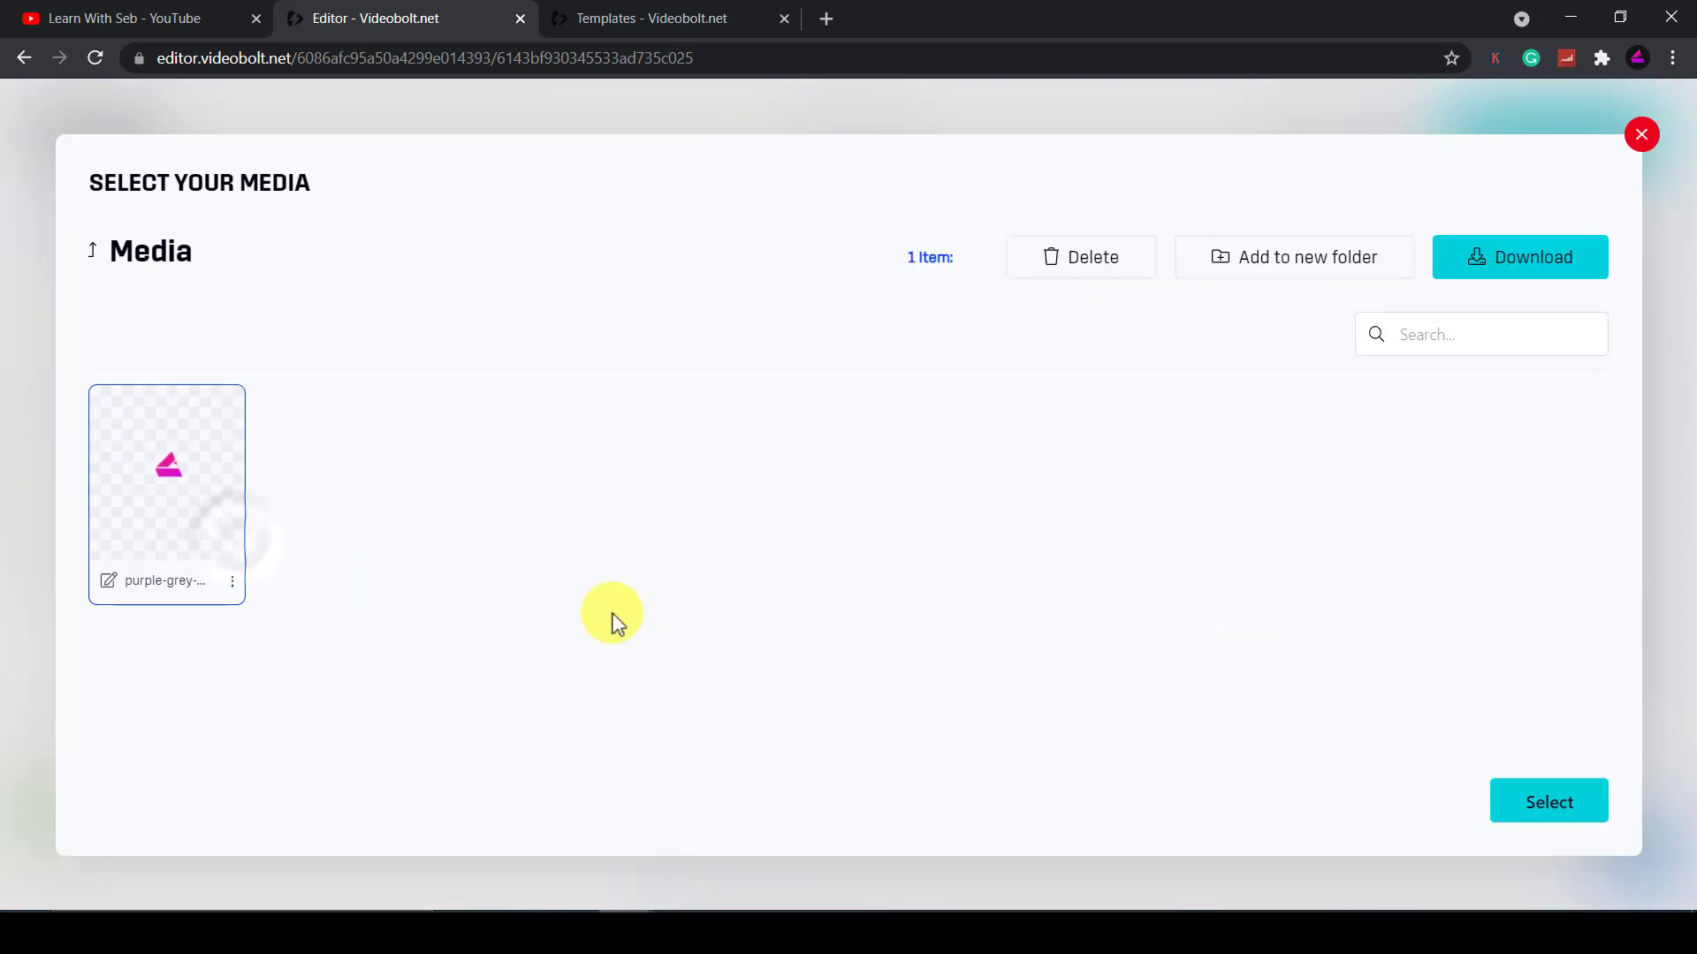
{"action": "left_click", "coordinate": [1579, 814]}
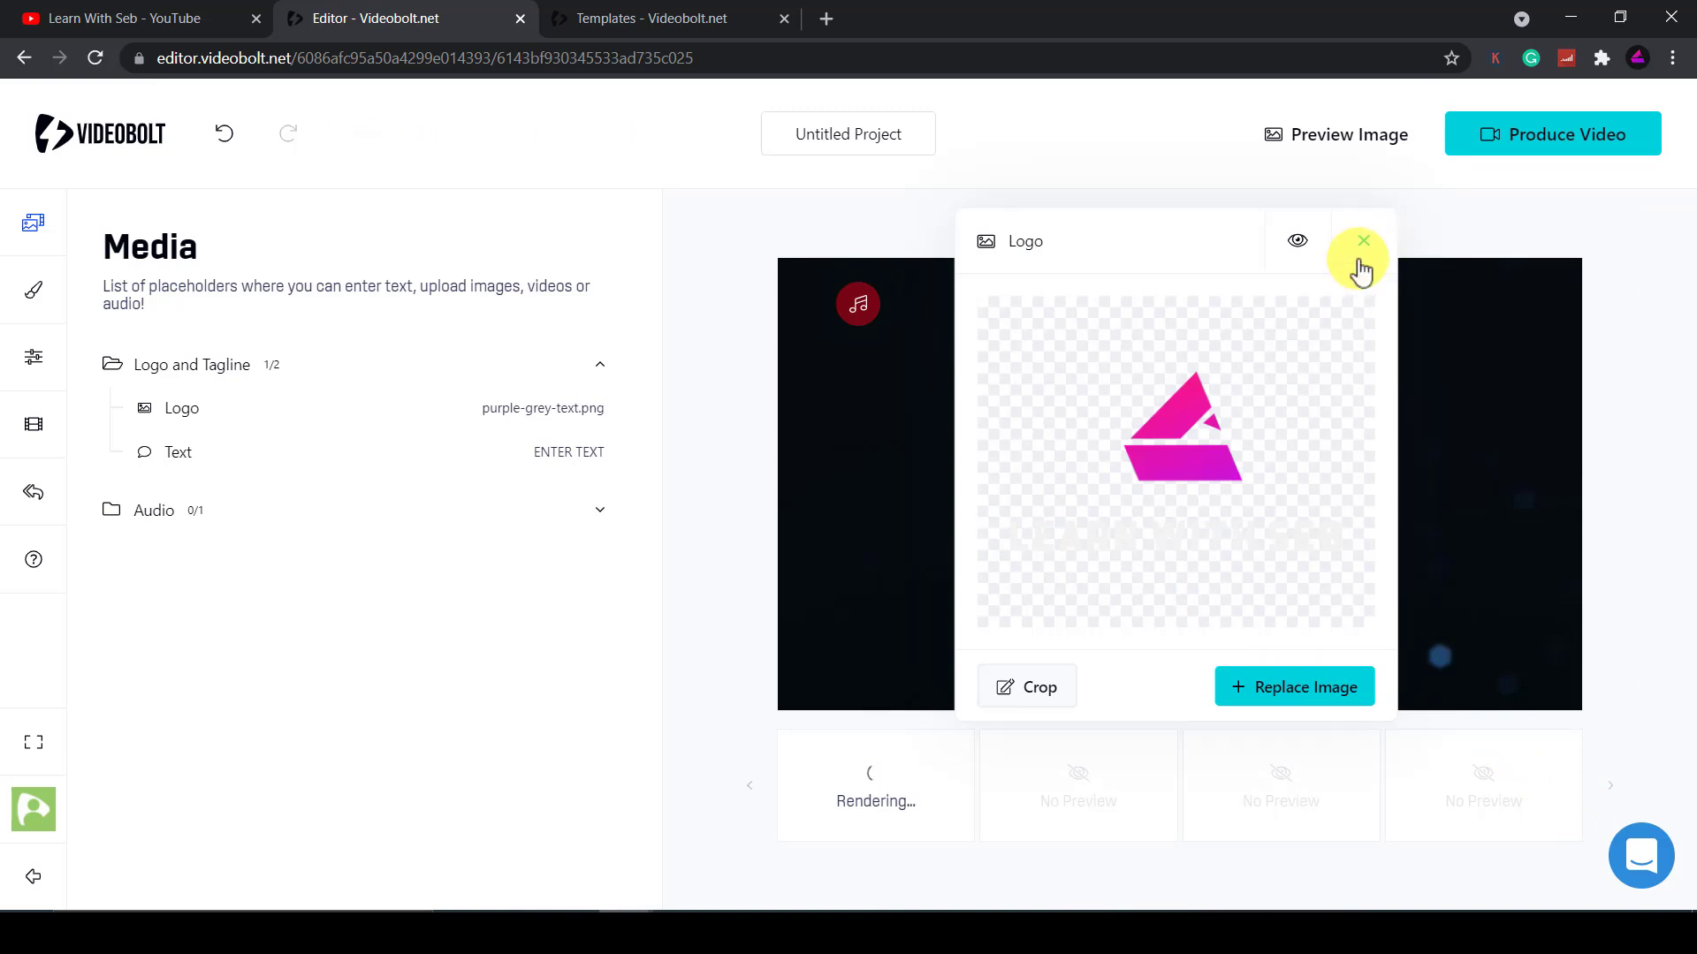
{"action": "left_click", "coordinate": [1362, 242]}
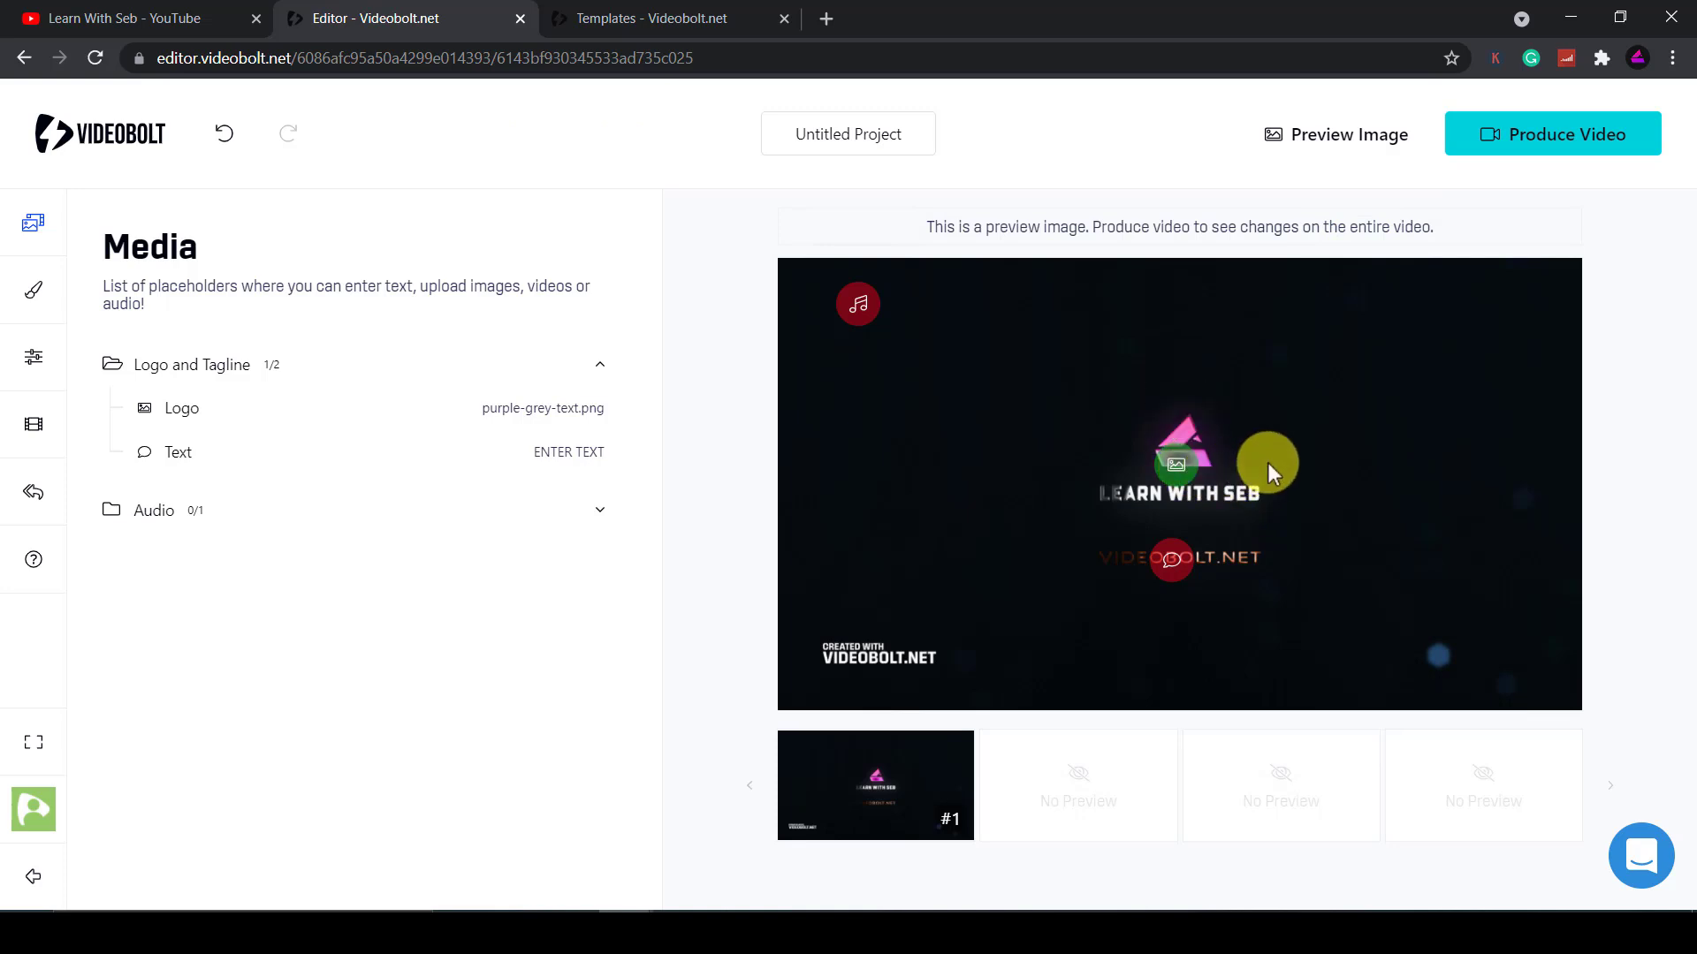
{"action": "left_click", "coordinate": [588, 460]}
{"action": "type", "text": "www."}
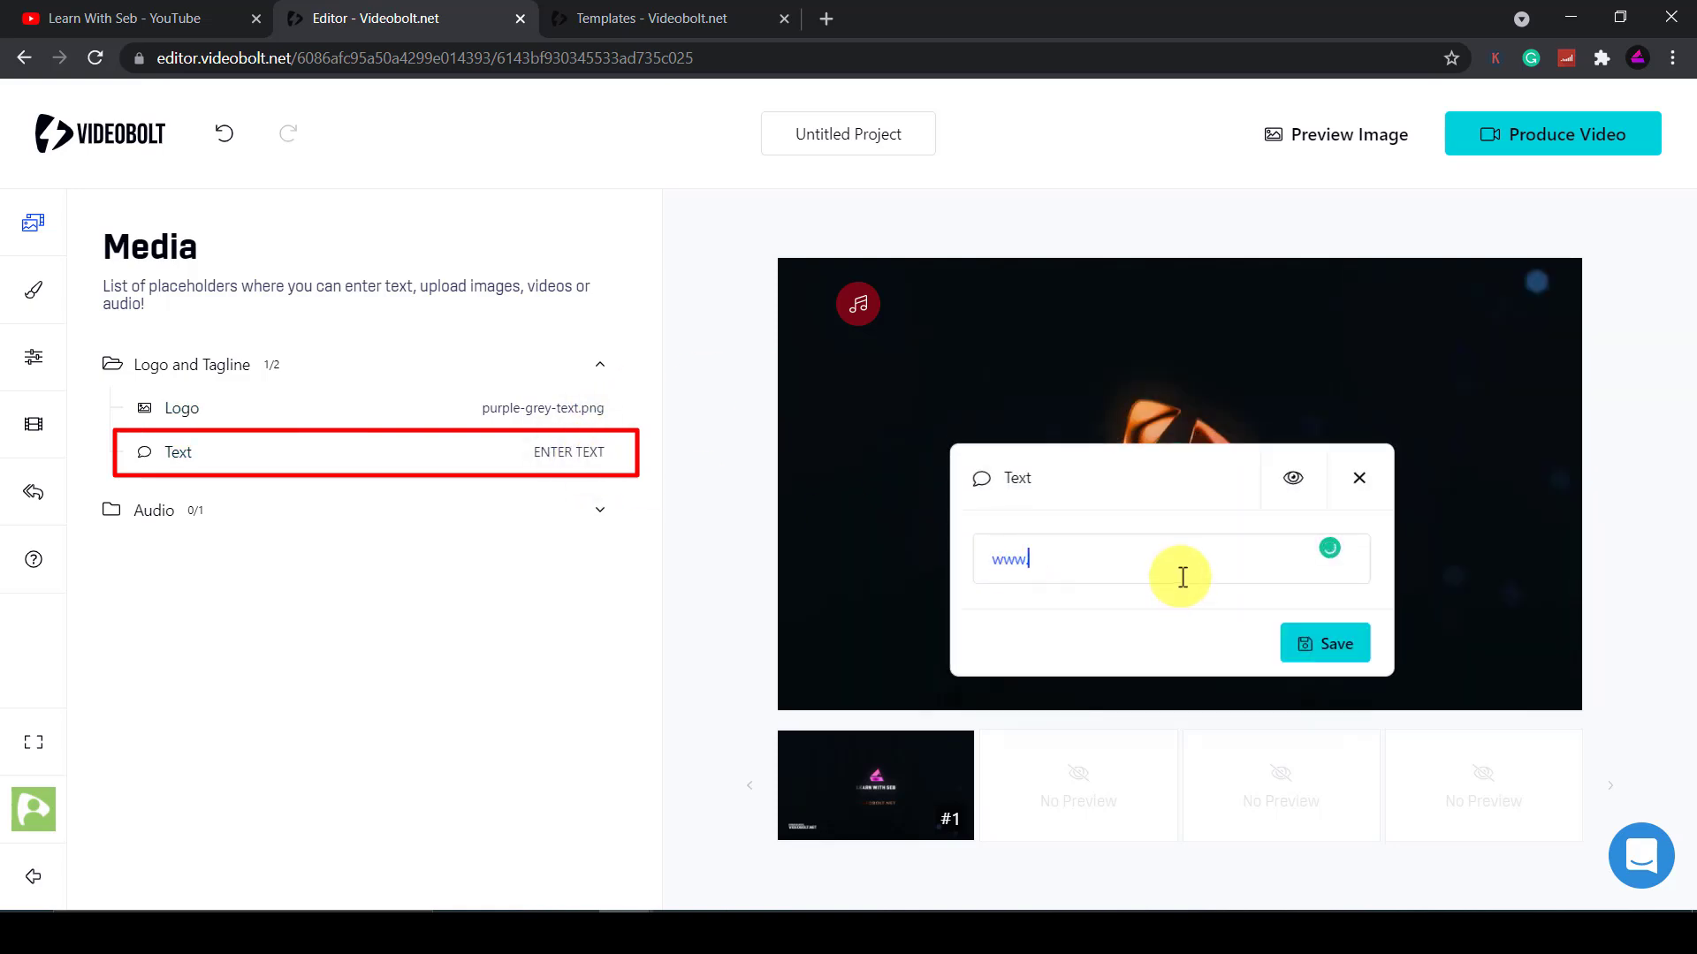
{"action": "type", "text": "LearnWithSeb.com"}
{"action": "left_click", "coordinate": [1326, 645]}
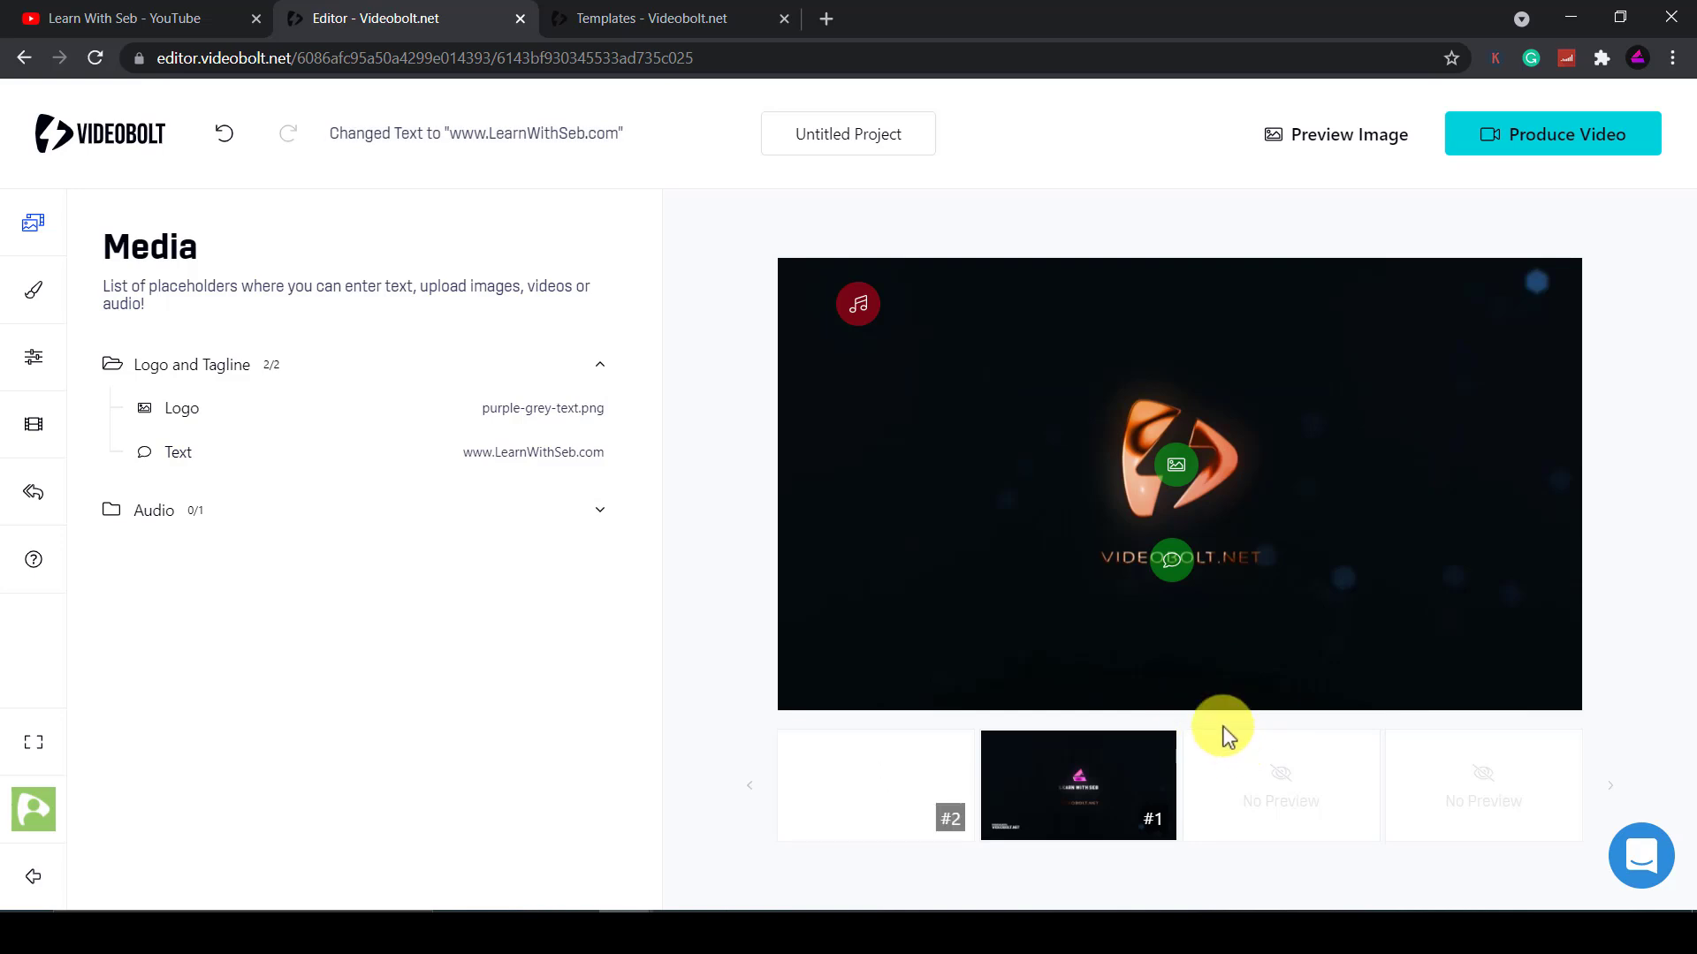
Step: Generate a preview image with the new logo and text, and view it enlarged
{"action": "left_click", "coordinate": [1341, 150]}
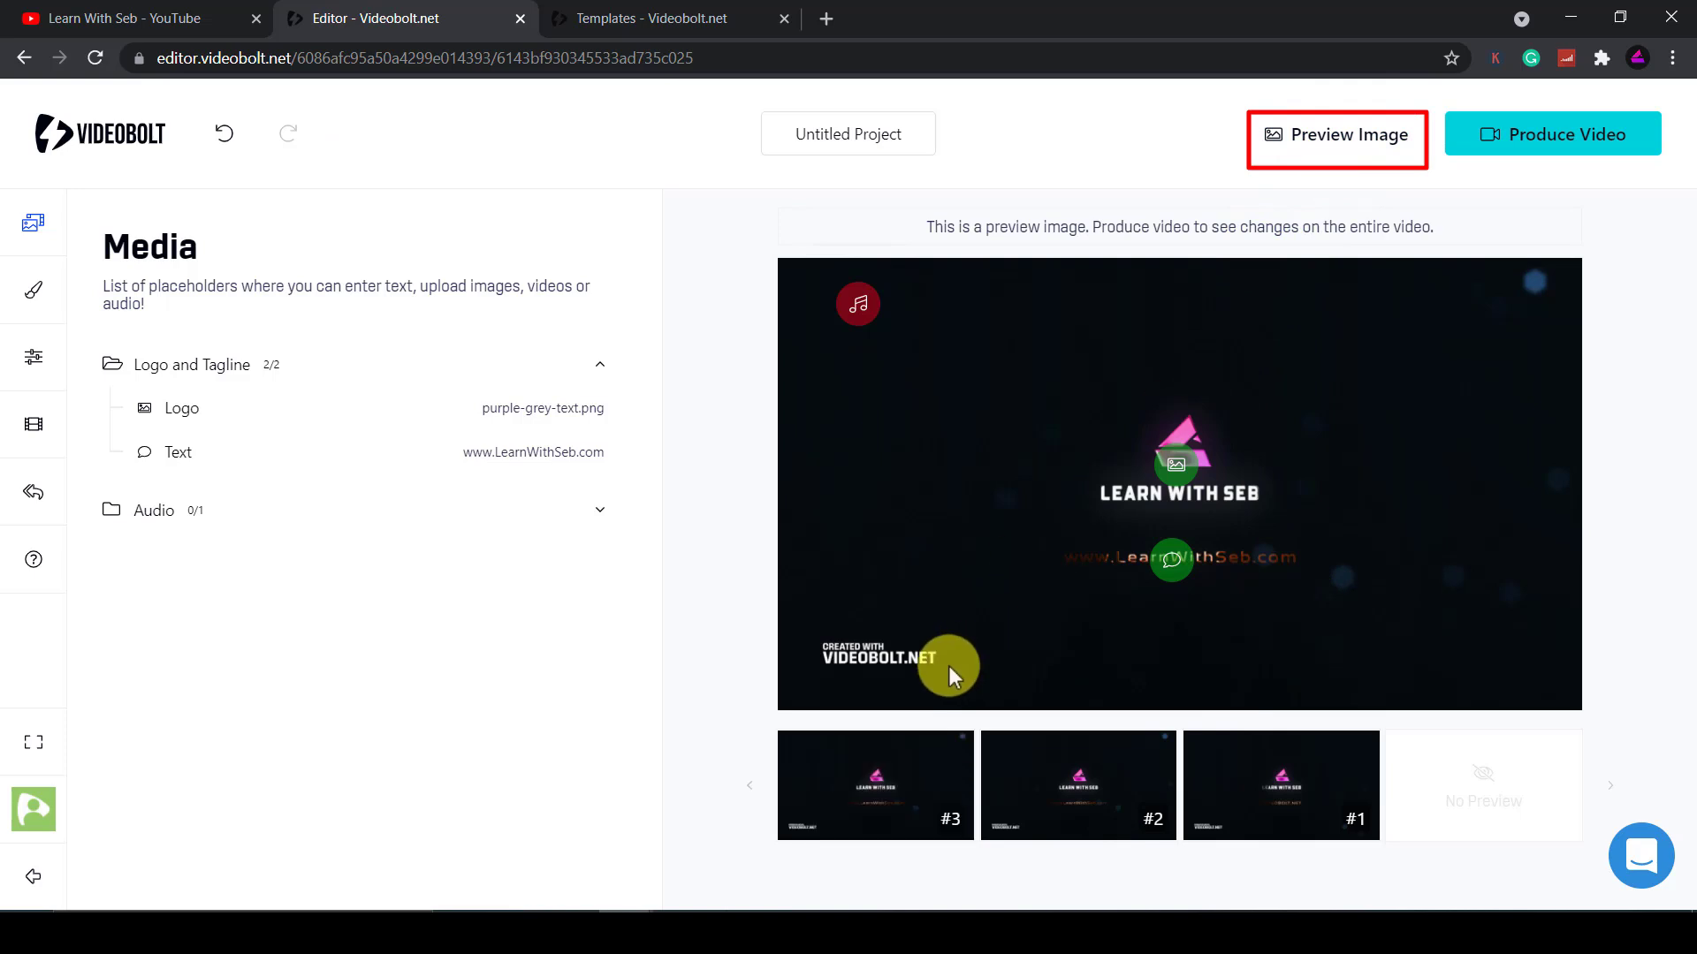
{"action": "left_click", "coordinate": [879, 784]}
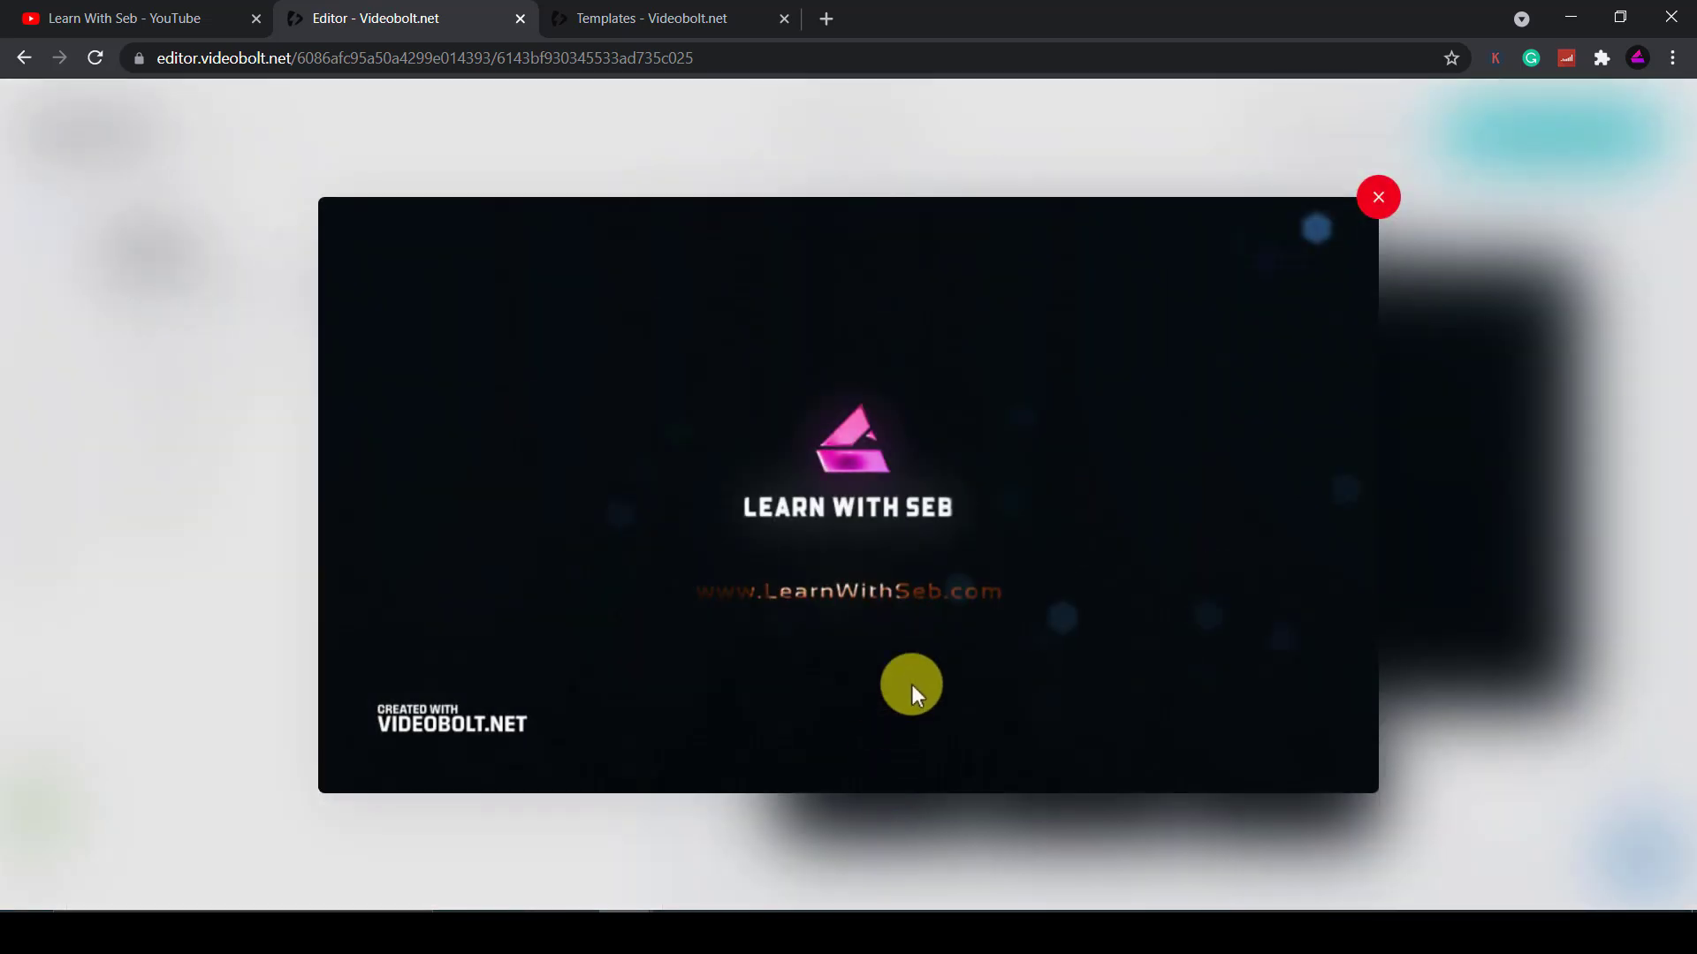
{"action": "left_click", "coordinate": [1379, 198]}
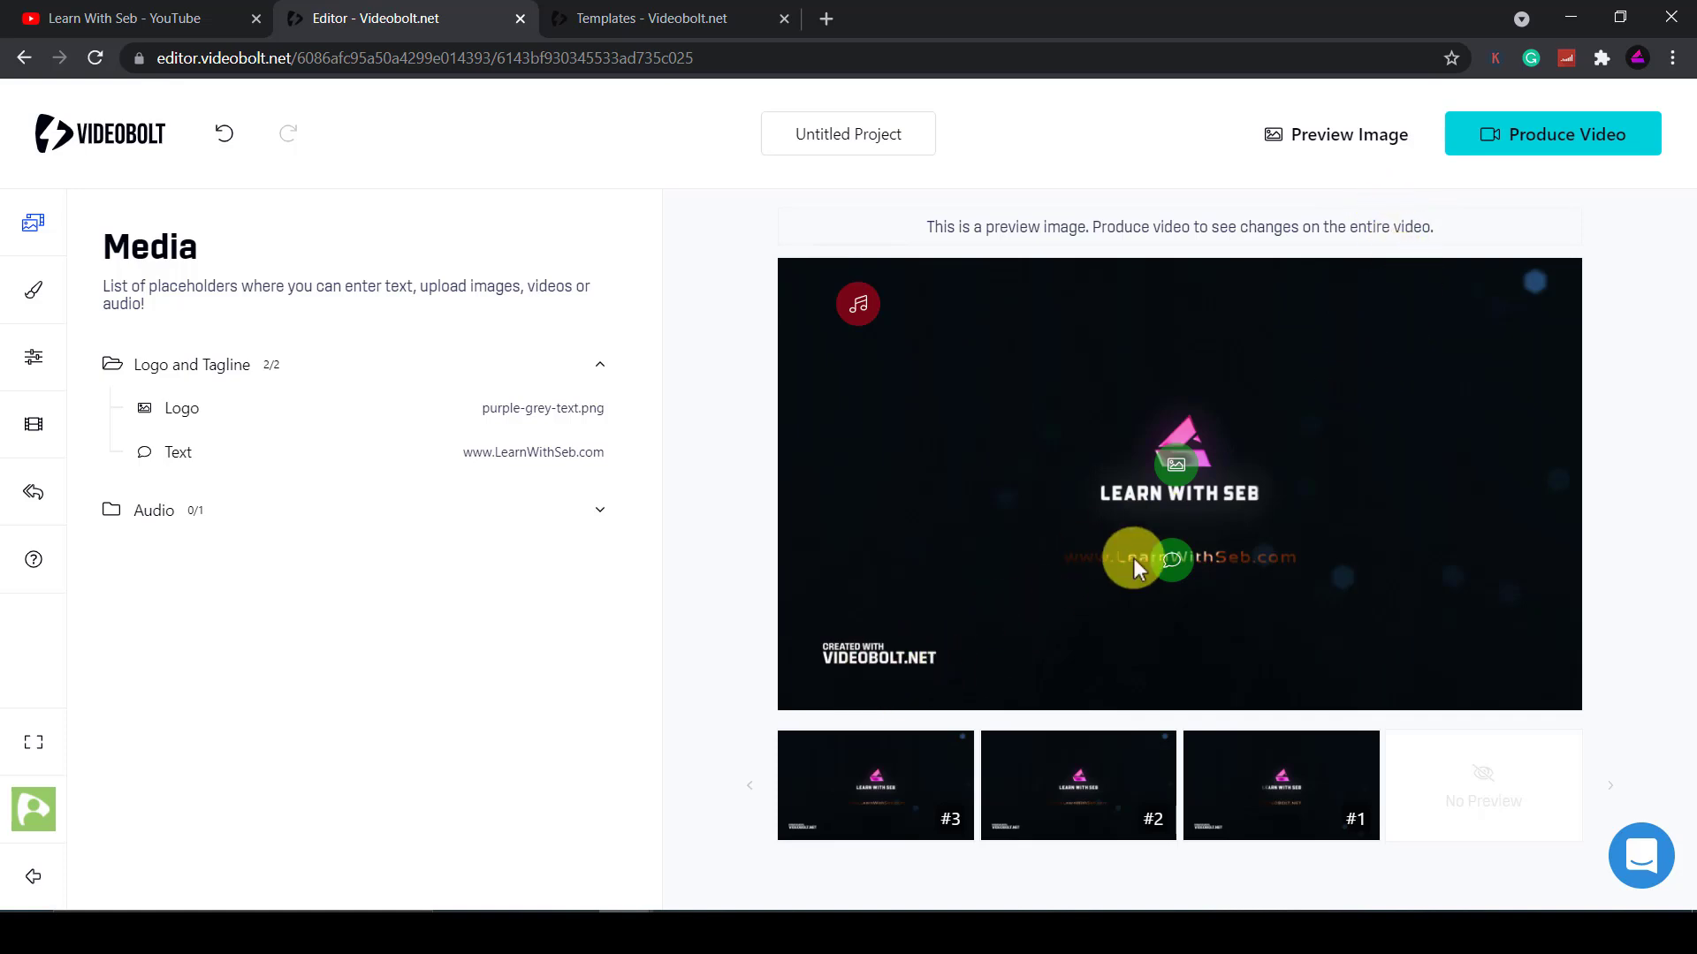
Step: Play the template video, pause at about 00:05, and generate preview images of different frames to inspect
{"action": "left_click", "coordinate": [1048, 500]}
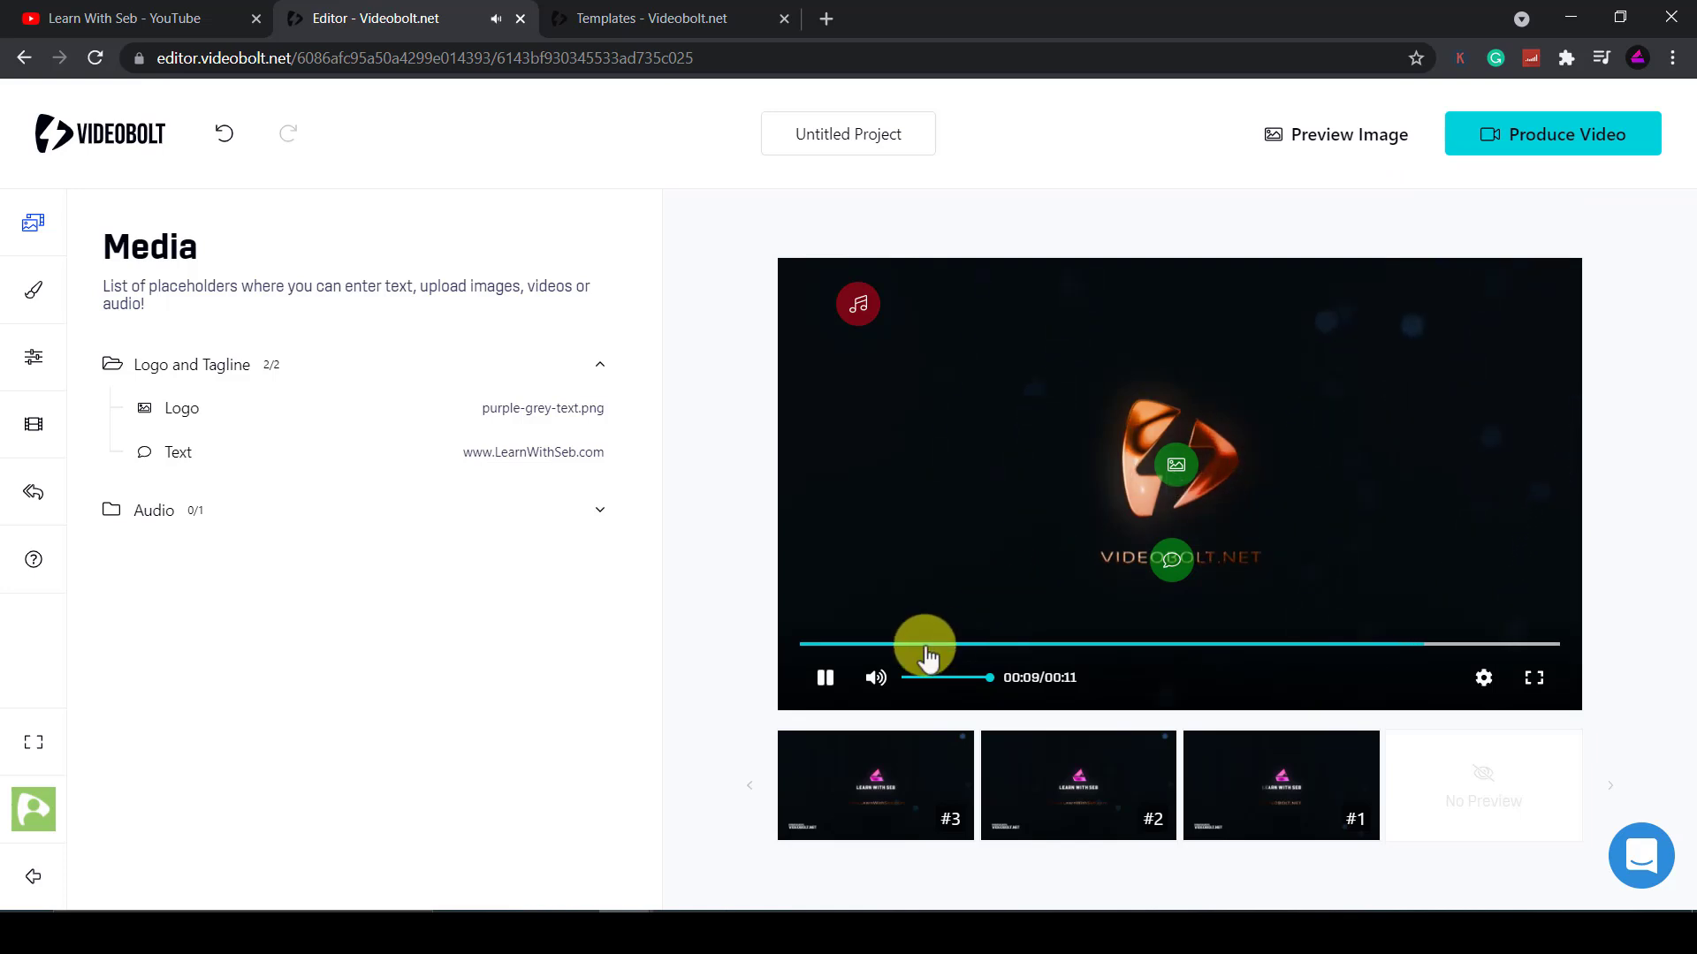
{"action": "left_click", "coordinate": [1101, 646]}
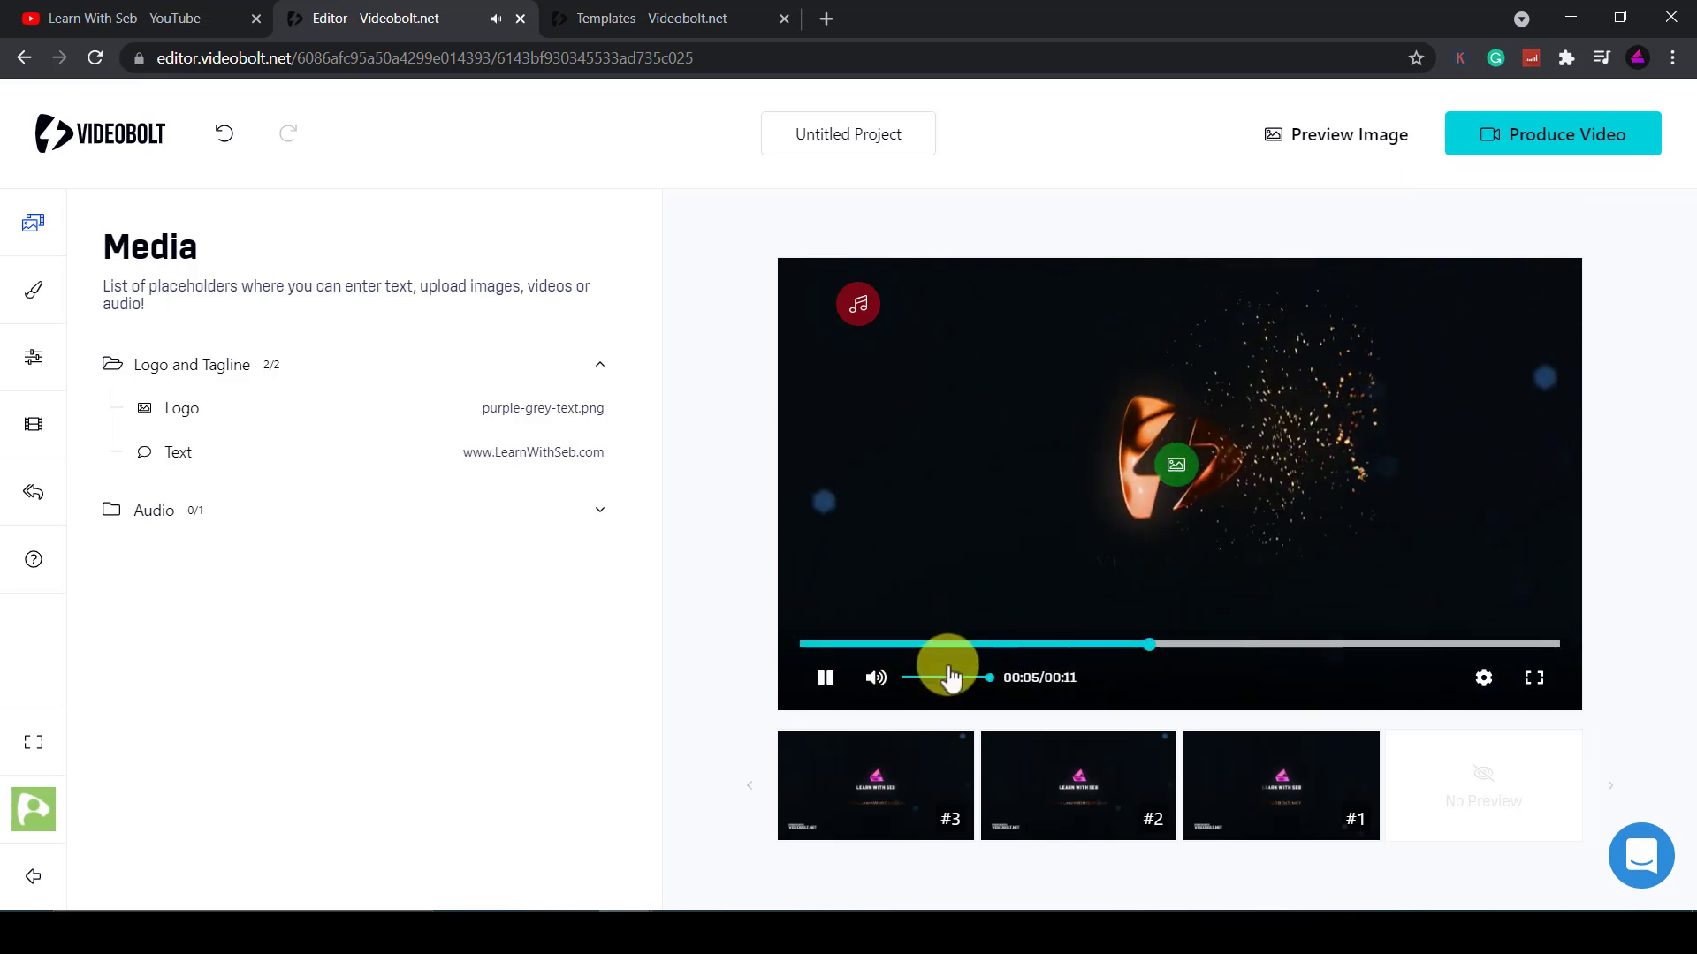
{"action": "left_click", "coordinate": [822, 677]}
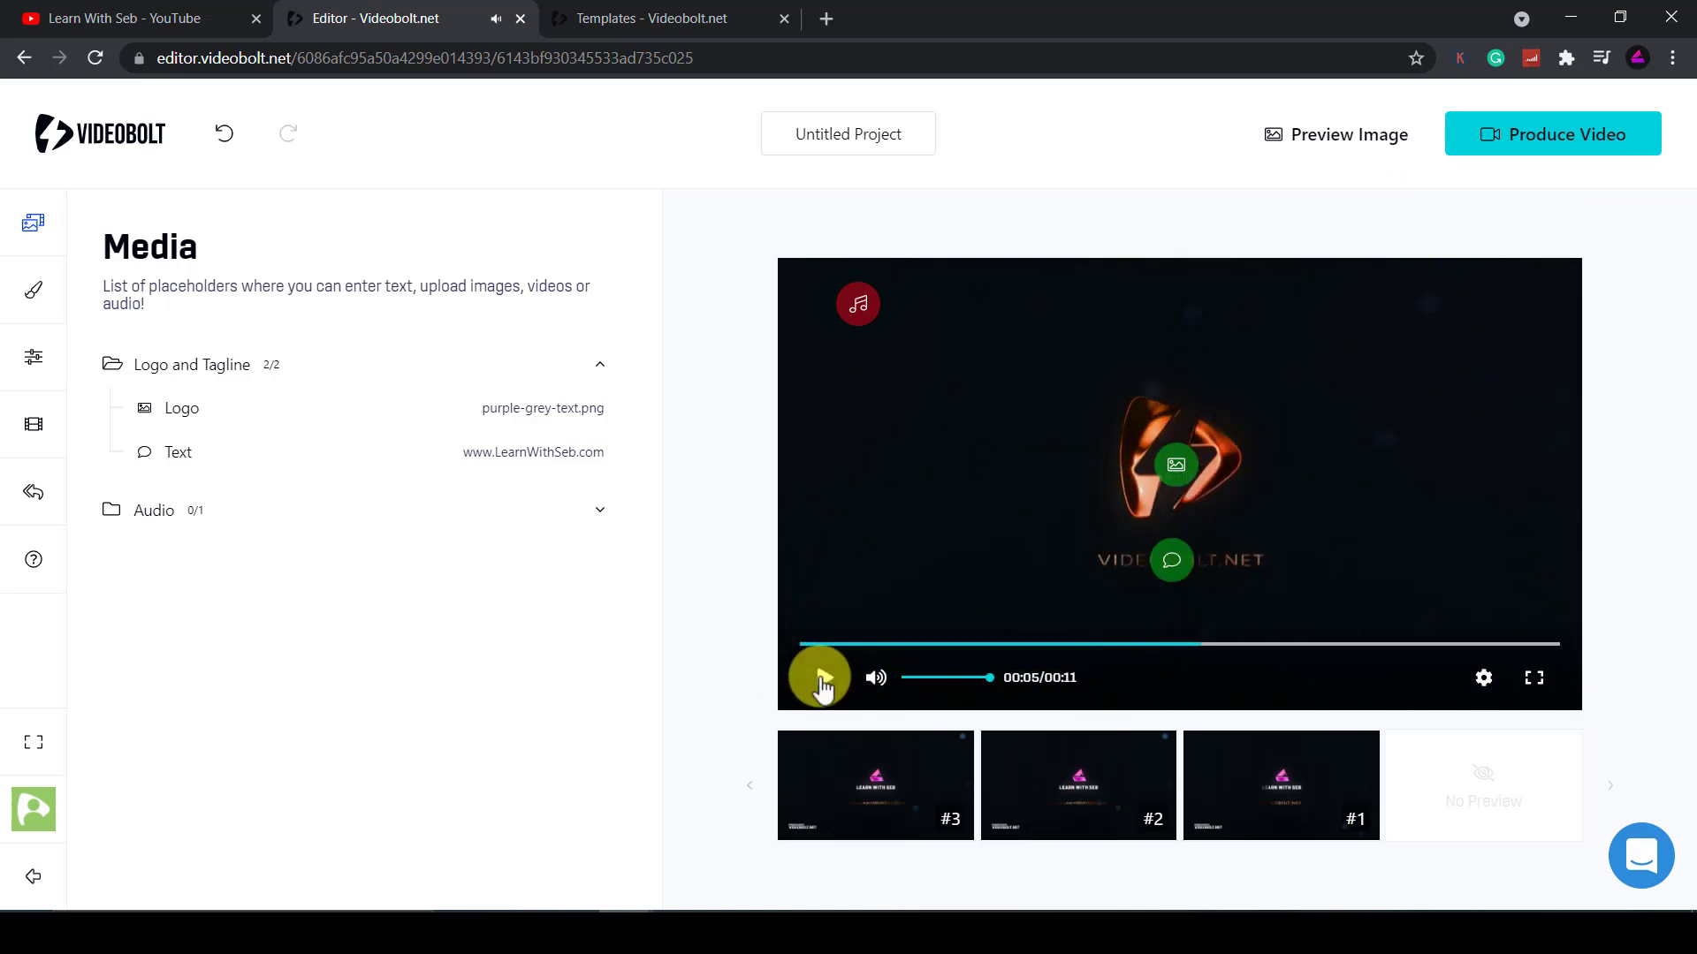
{"action": "left_click", "coordinate": [1319, 148]}
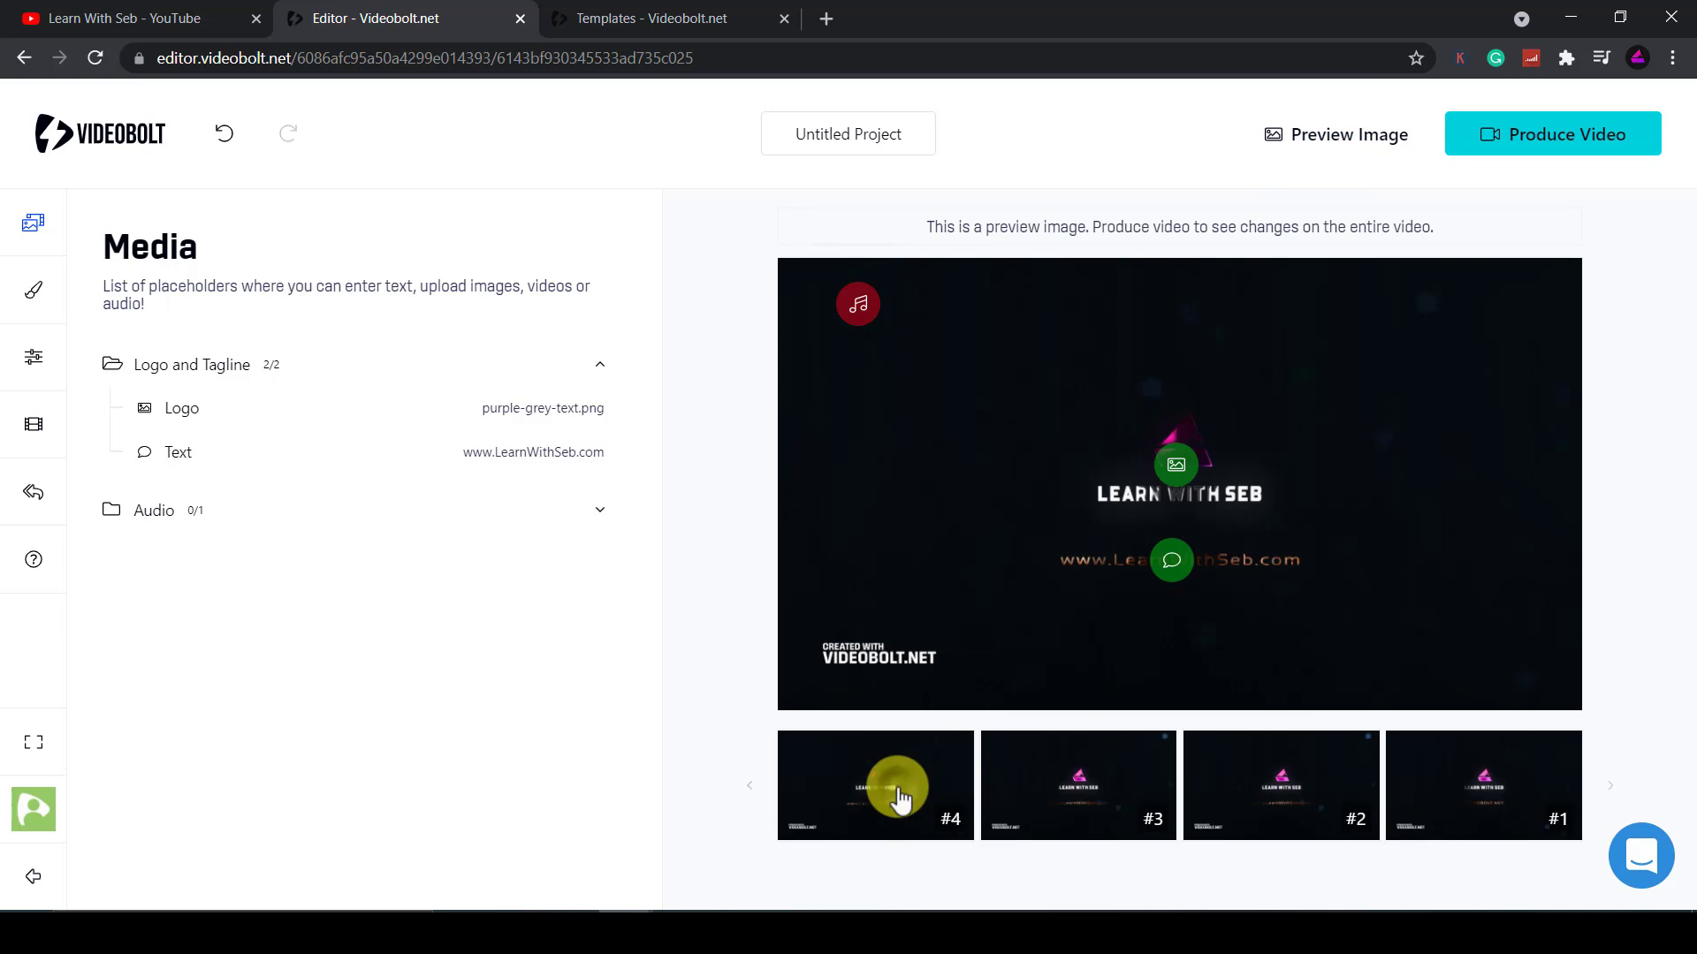
{"action": "left_click", "coordinate": [900, 797]}
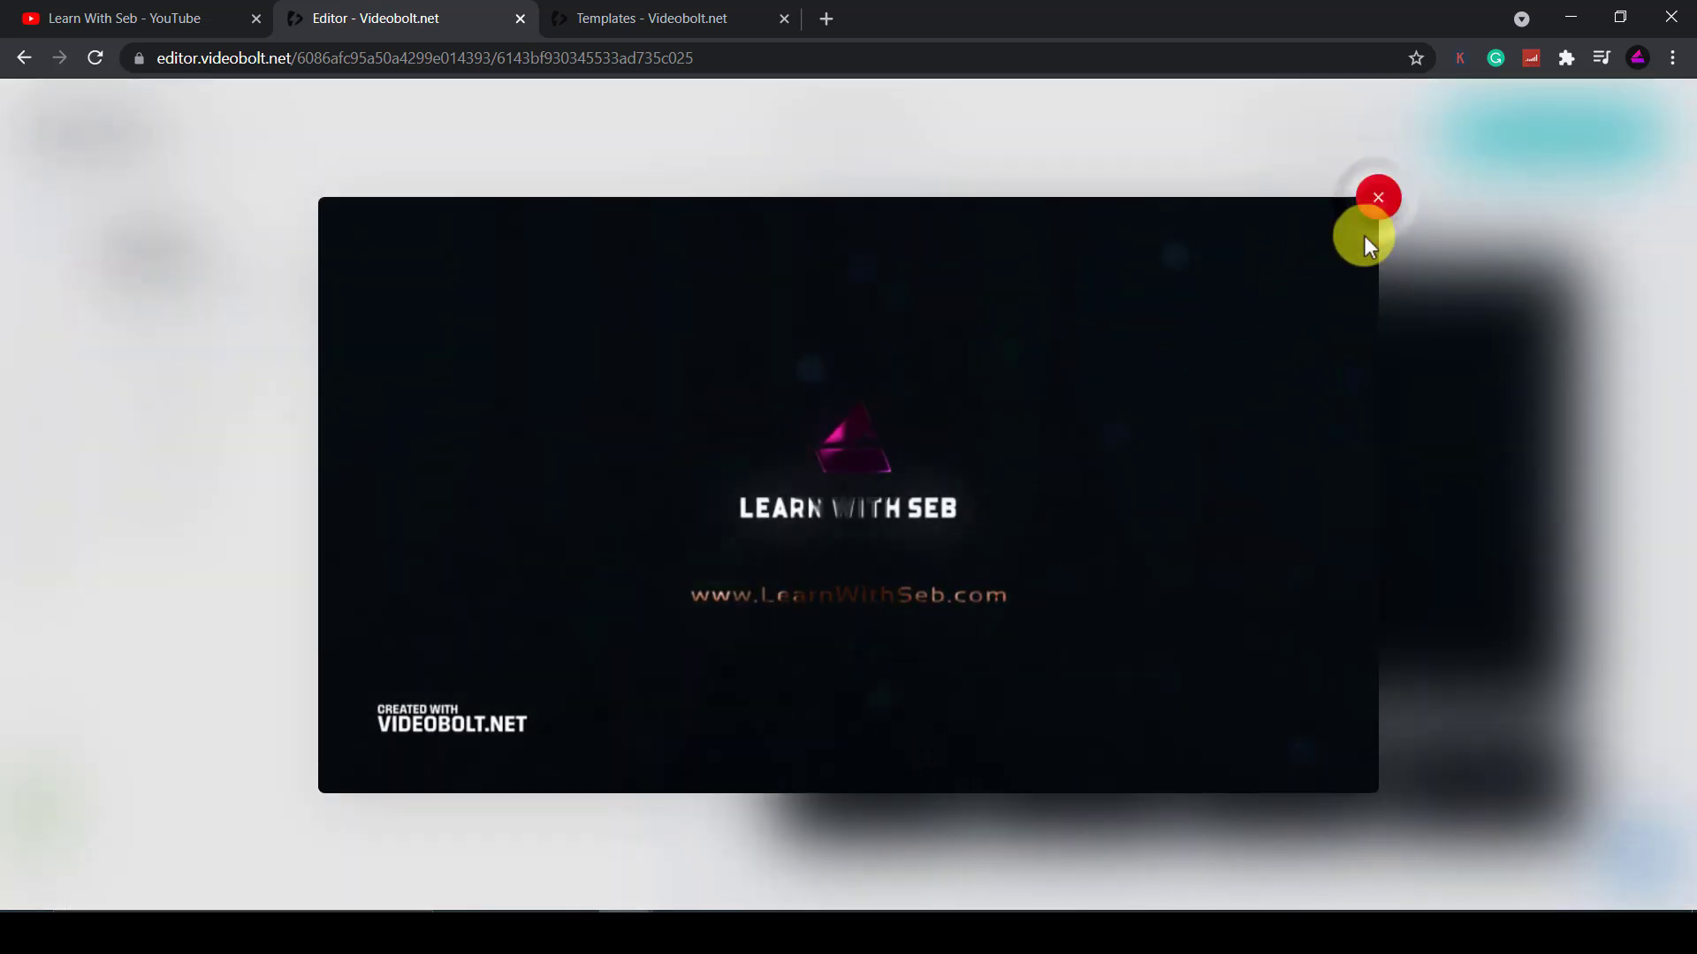
{"action": "left_click", "coordinate": [1378, 198]}
{"action": "left_click", "coordinate": [1201, 644]}
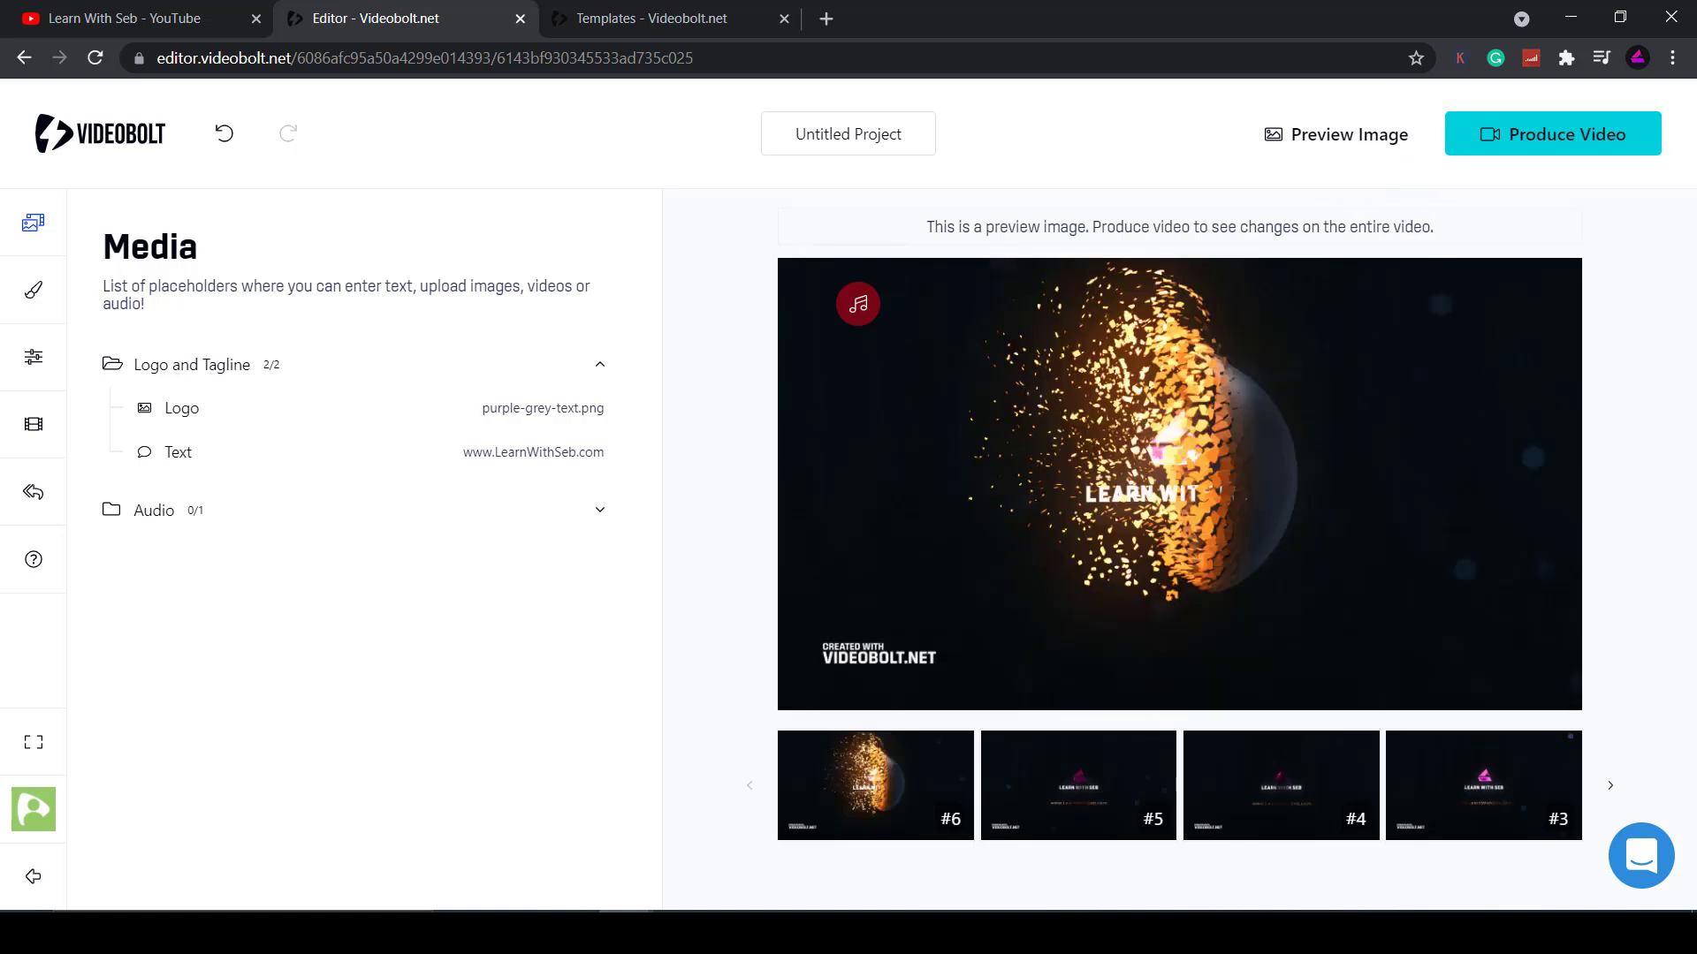
Step: Expand the Audio placeholders and change Font 1 to Abril Fatface Regular in the Customize settings
{"action": "left_click", "coordinate": [270, 517]}
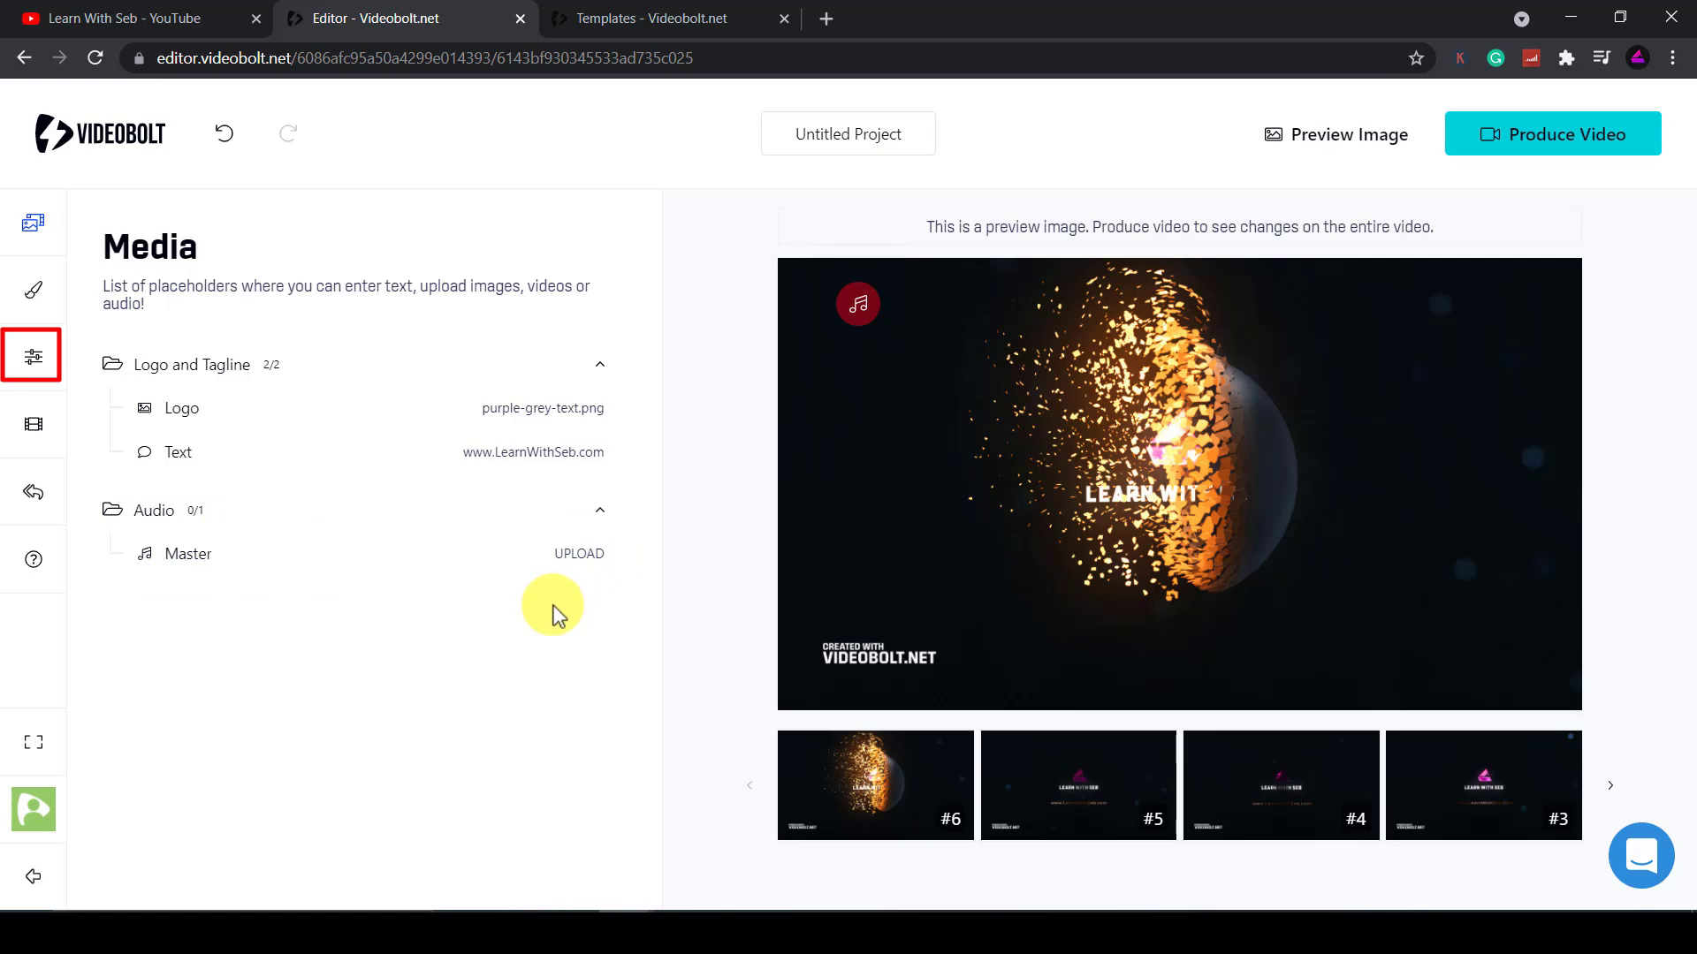
{"action": "left_click", "coordinate": [33, 357]}
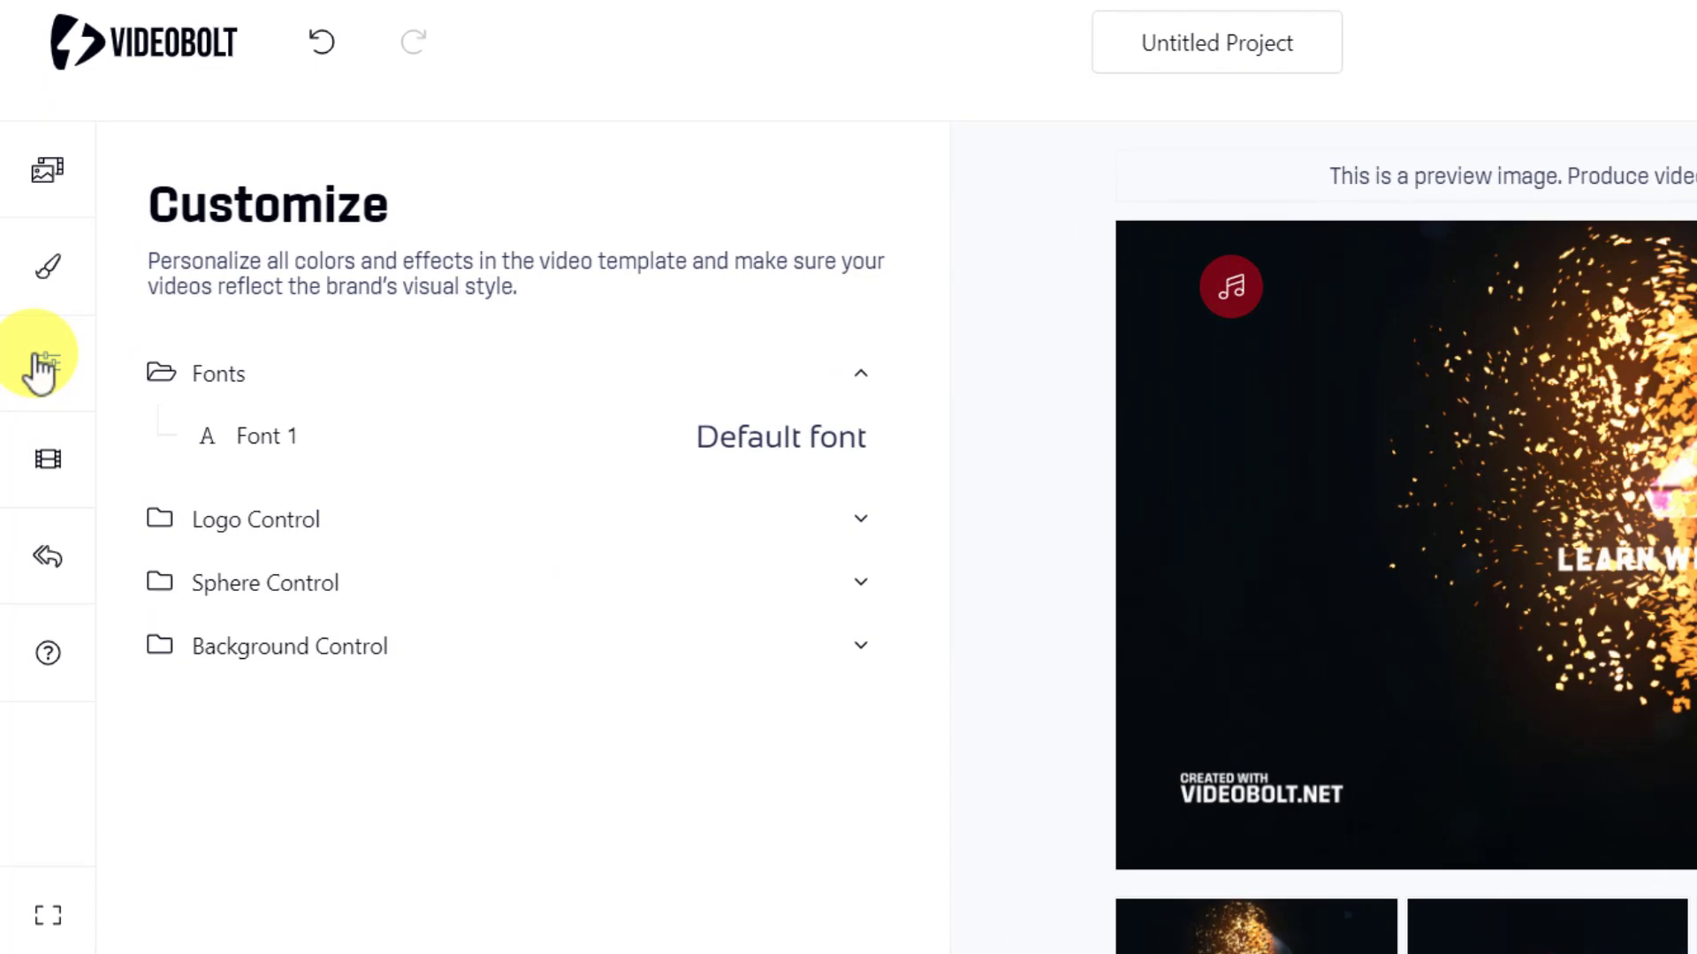
{"action": "left_click", "coordinate": [736, 446]}
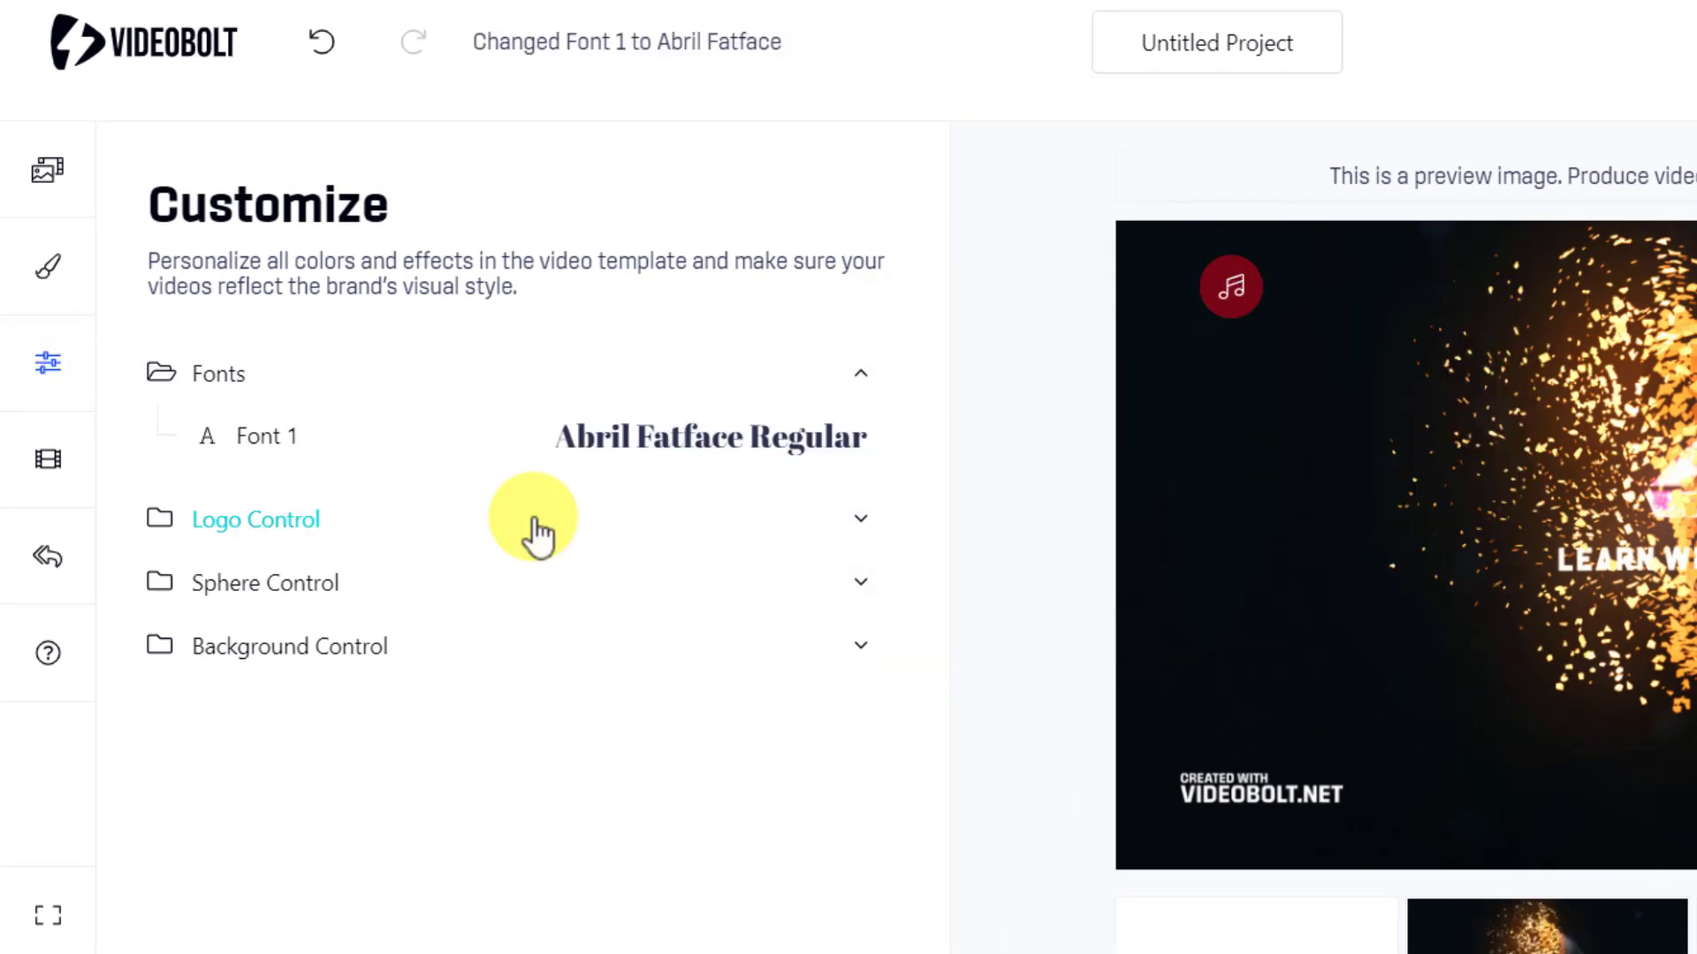
Step: Expand the Logo Control, Sphere Control and Background Control groups and look through their options
{"action": "left_click", "coordinate": [534, 530]}
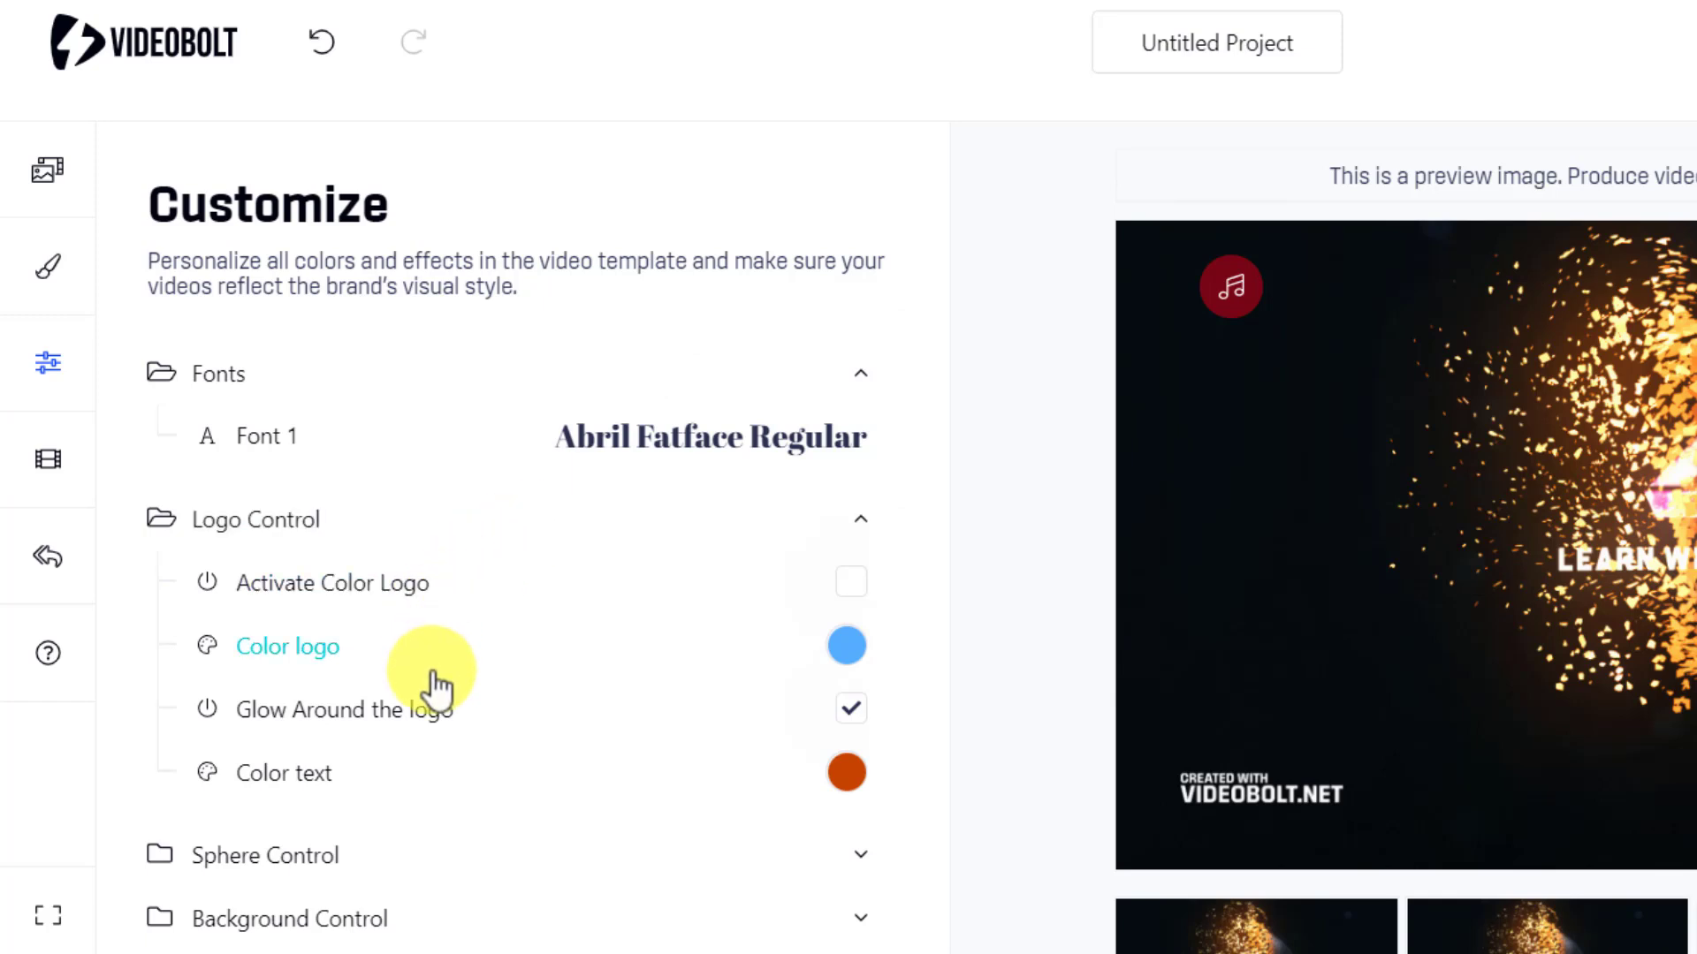
{"action": "left_click", "coordinate": [397, 878]}
{"action": "scroll", "coordinate": [420, 848], "scroll_direction": "down", "scroll_amount": 1}
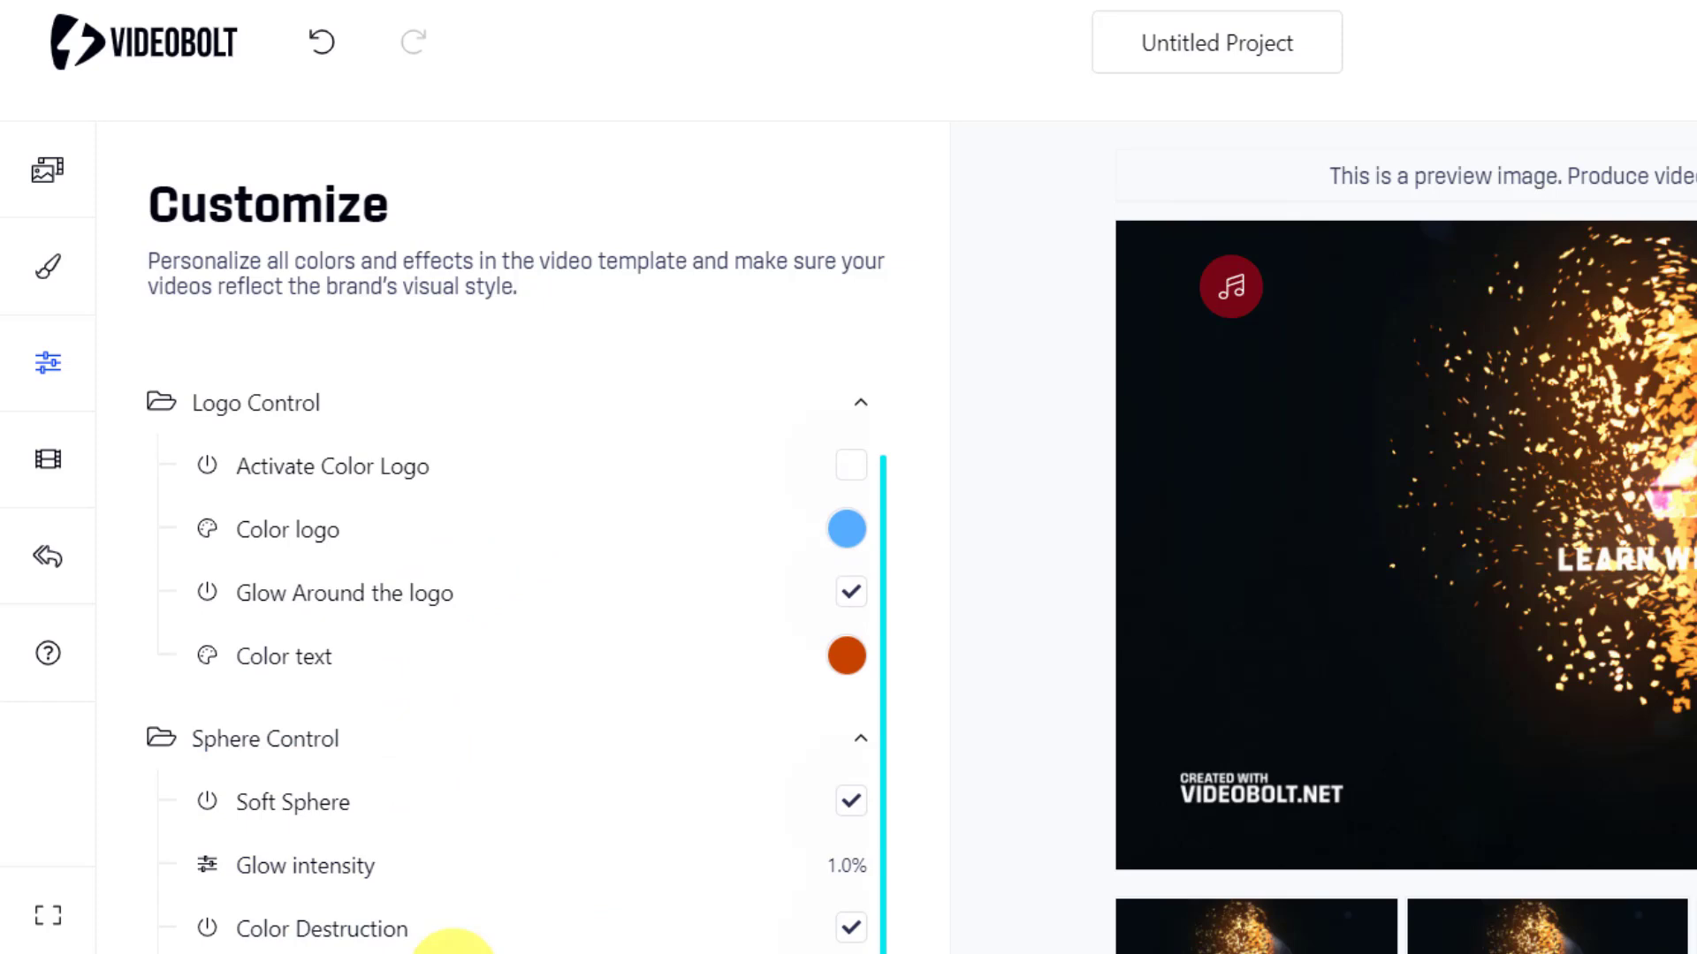
{"action": "scroll", "coordinate": [466, 927], "scroll_direction": "down", "scroll_amount": 1}
{"action": "left_click", "coordinate": [465, 932]}
{"action": "scroll", "coordinate": [466, 928], "scroll_direction": "down", "scroll_amount": 1}
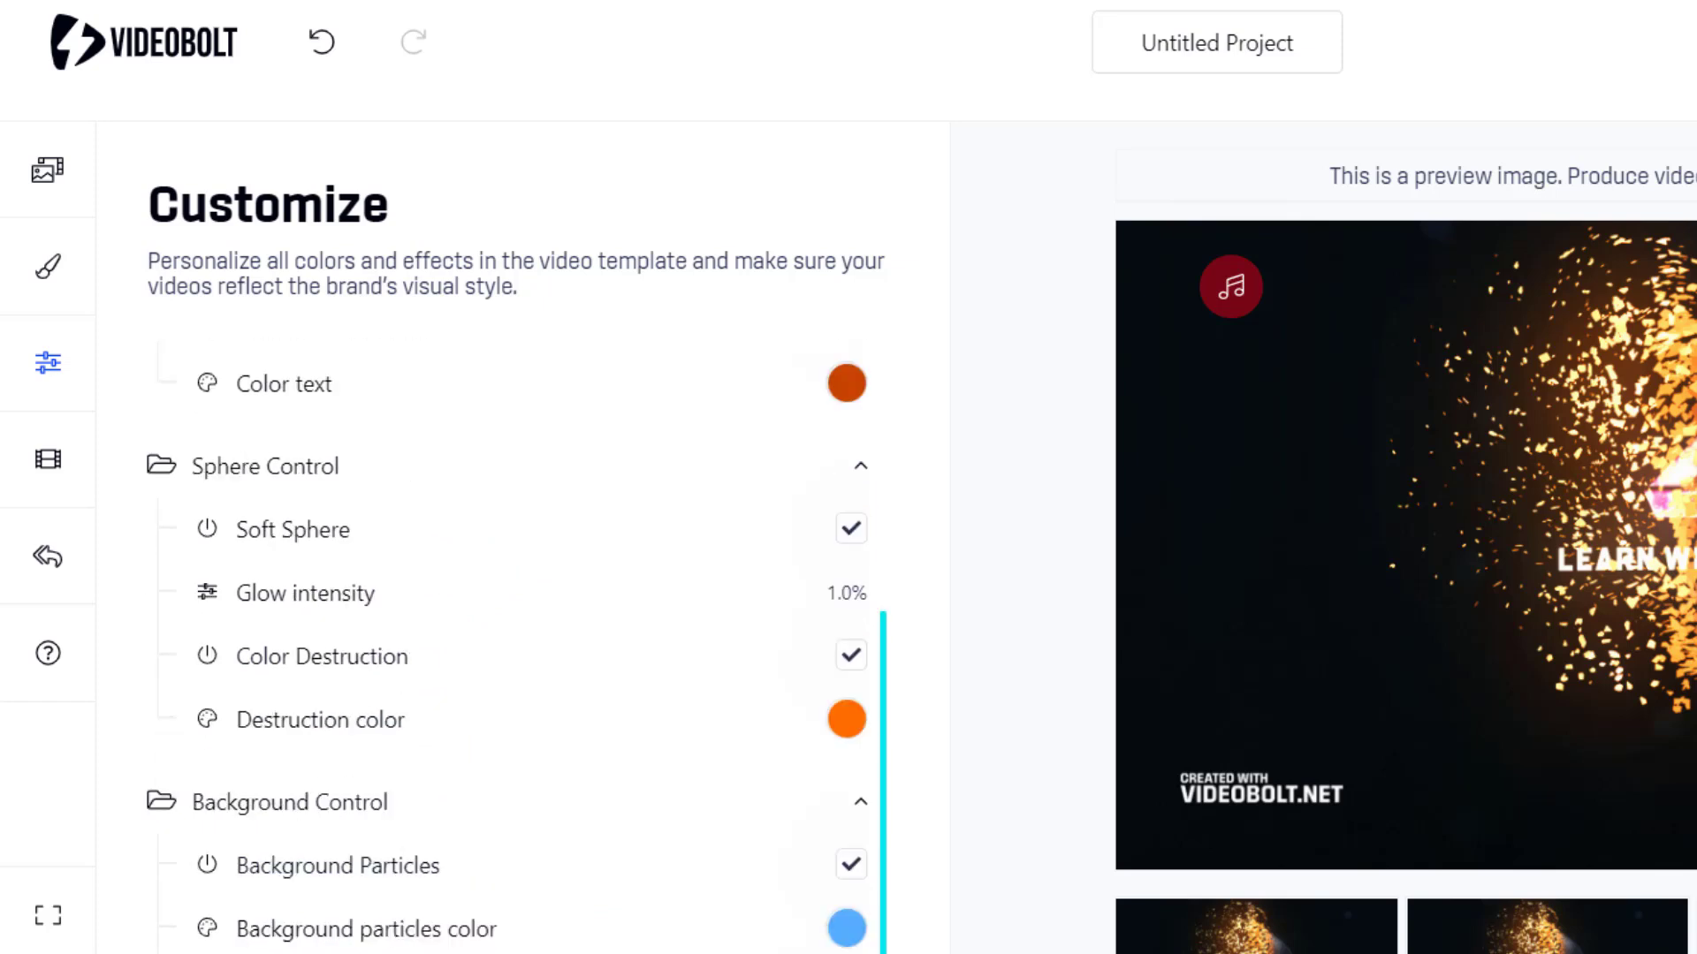
Step: Change the Background particles color to magenta with RGB values 245, 0, 167
{"action": "left_click", "coordinate": [845, 925]}
{"action": "left_click_drag", "start_coordinate": [1023, 731], "coordinate": [972, 705]}
{"action": "left_click", "coordinate": [1162, 486]}
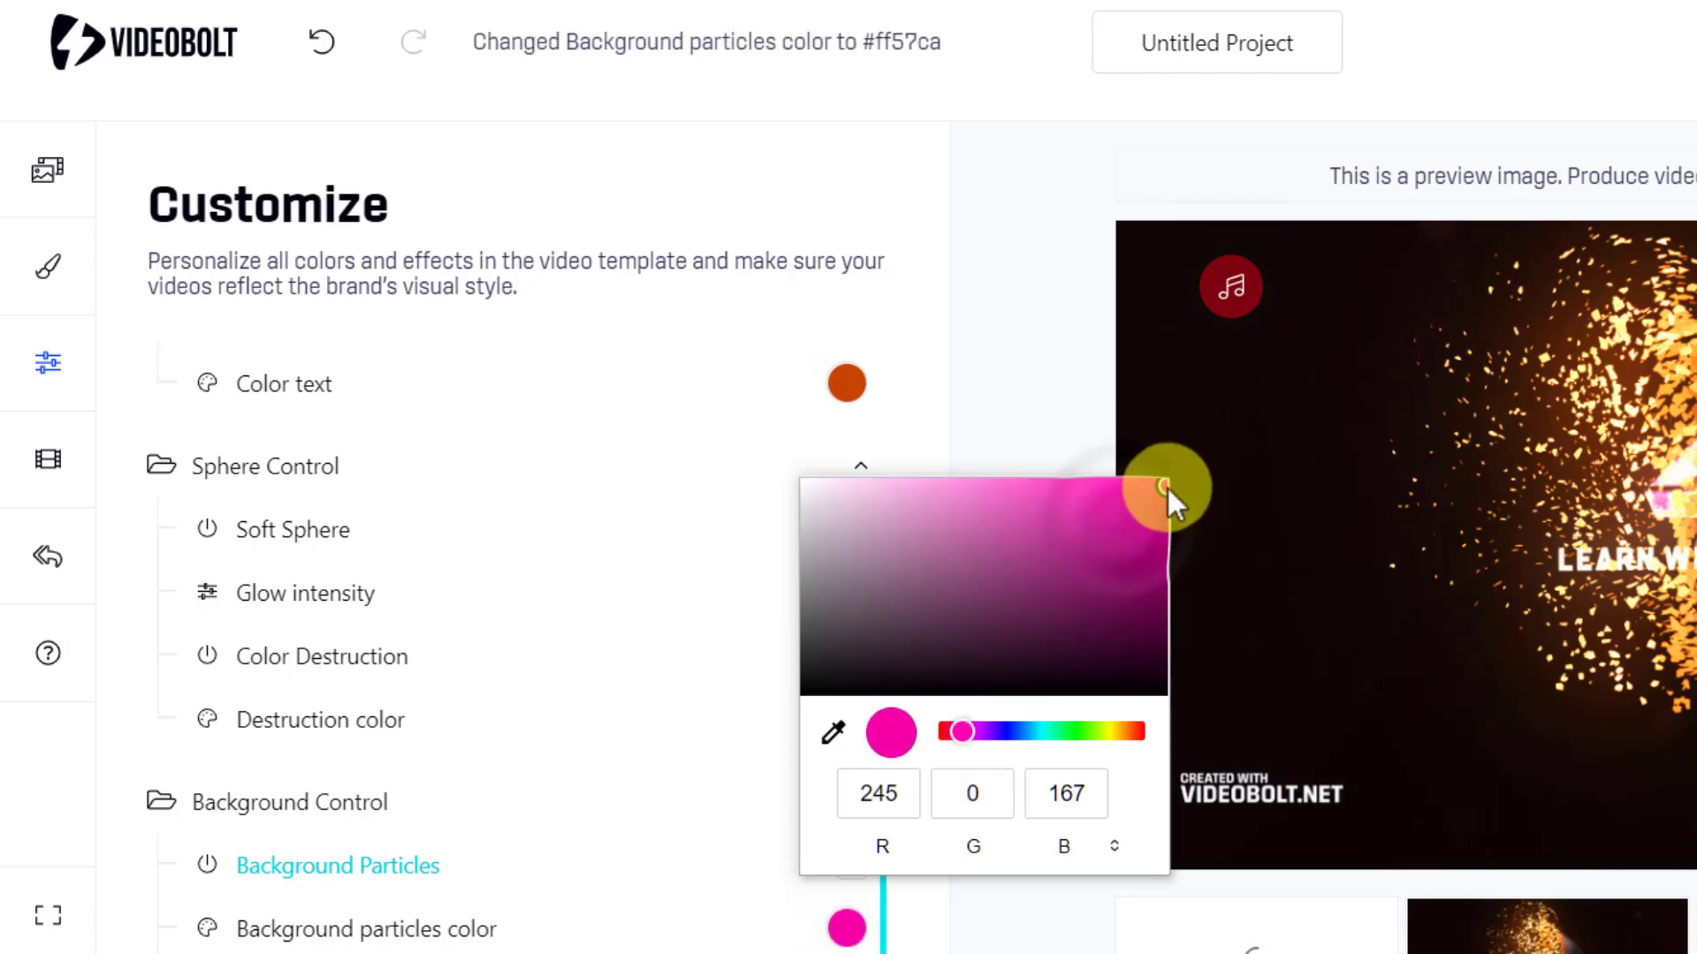
{"action": "left_click", "coordinate": [706, 915]}
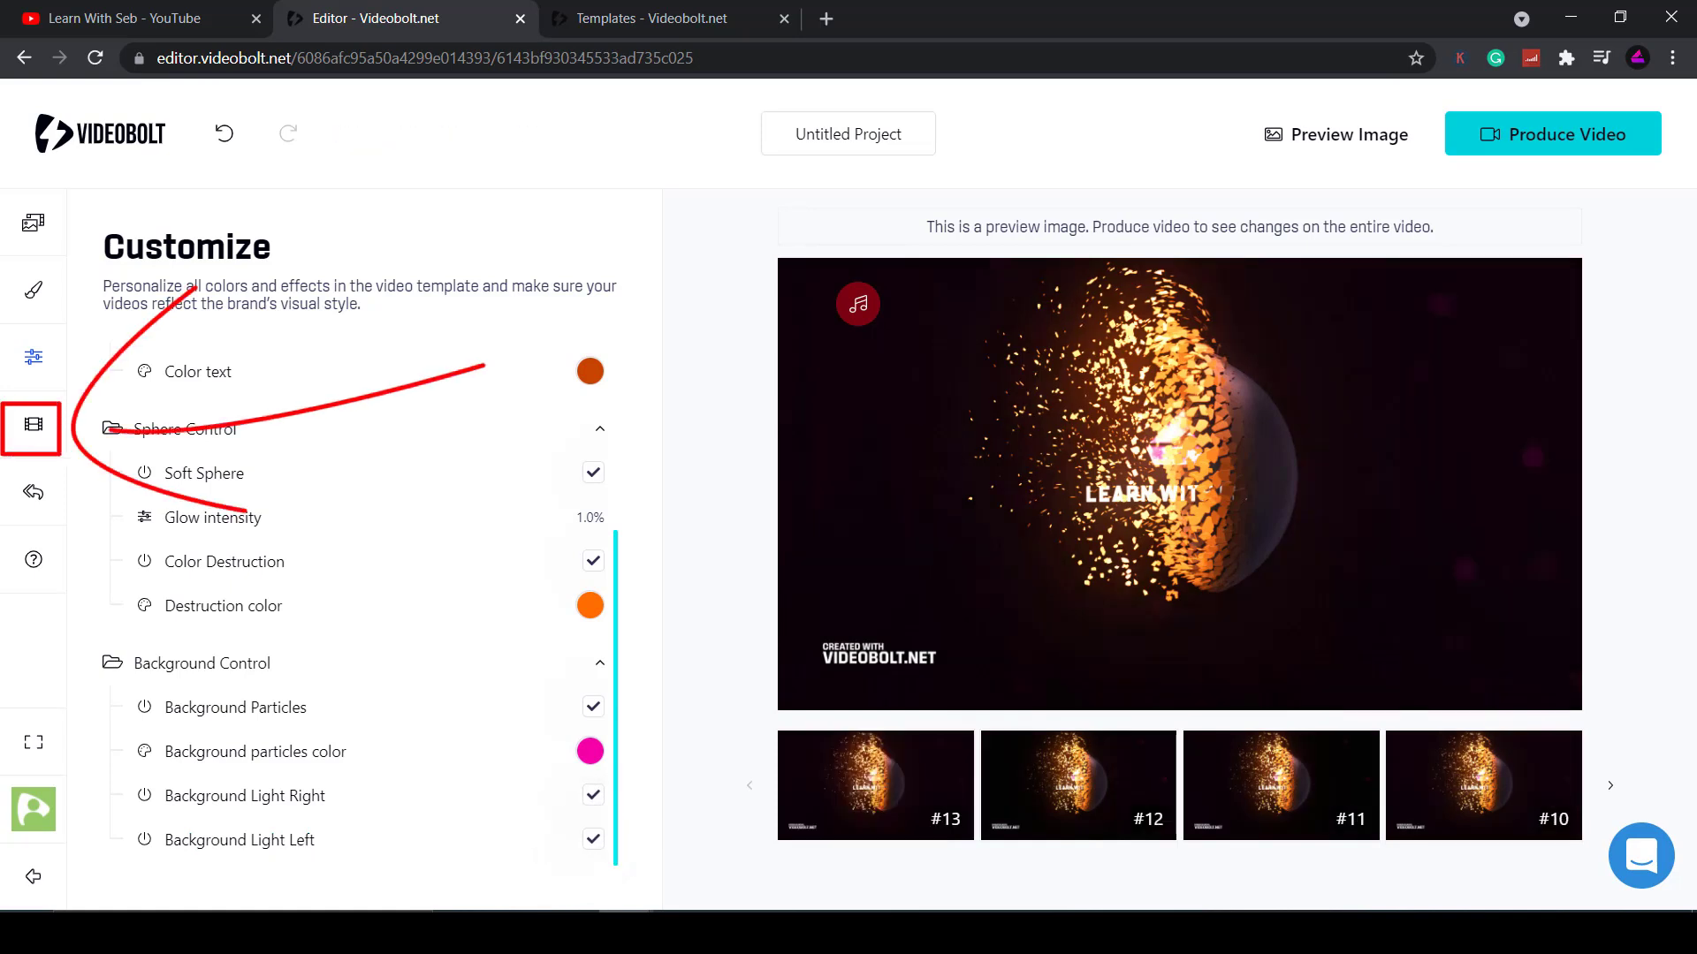
Step: Look through the project's previous video renders and change history, and rename the project as Learn With Seb Intro
{"action": "left_click", "coordinate": [46, 432]}
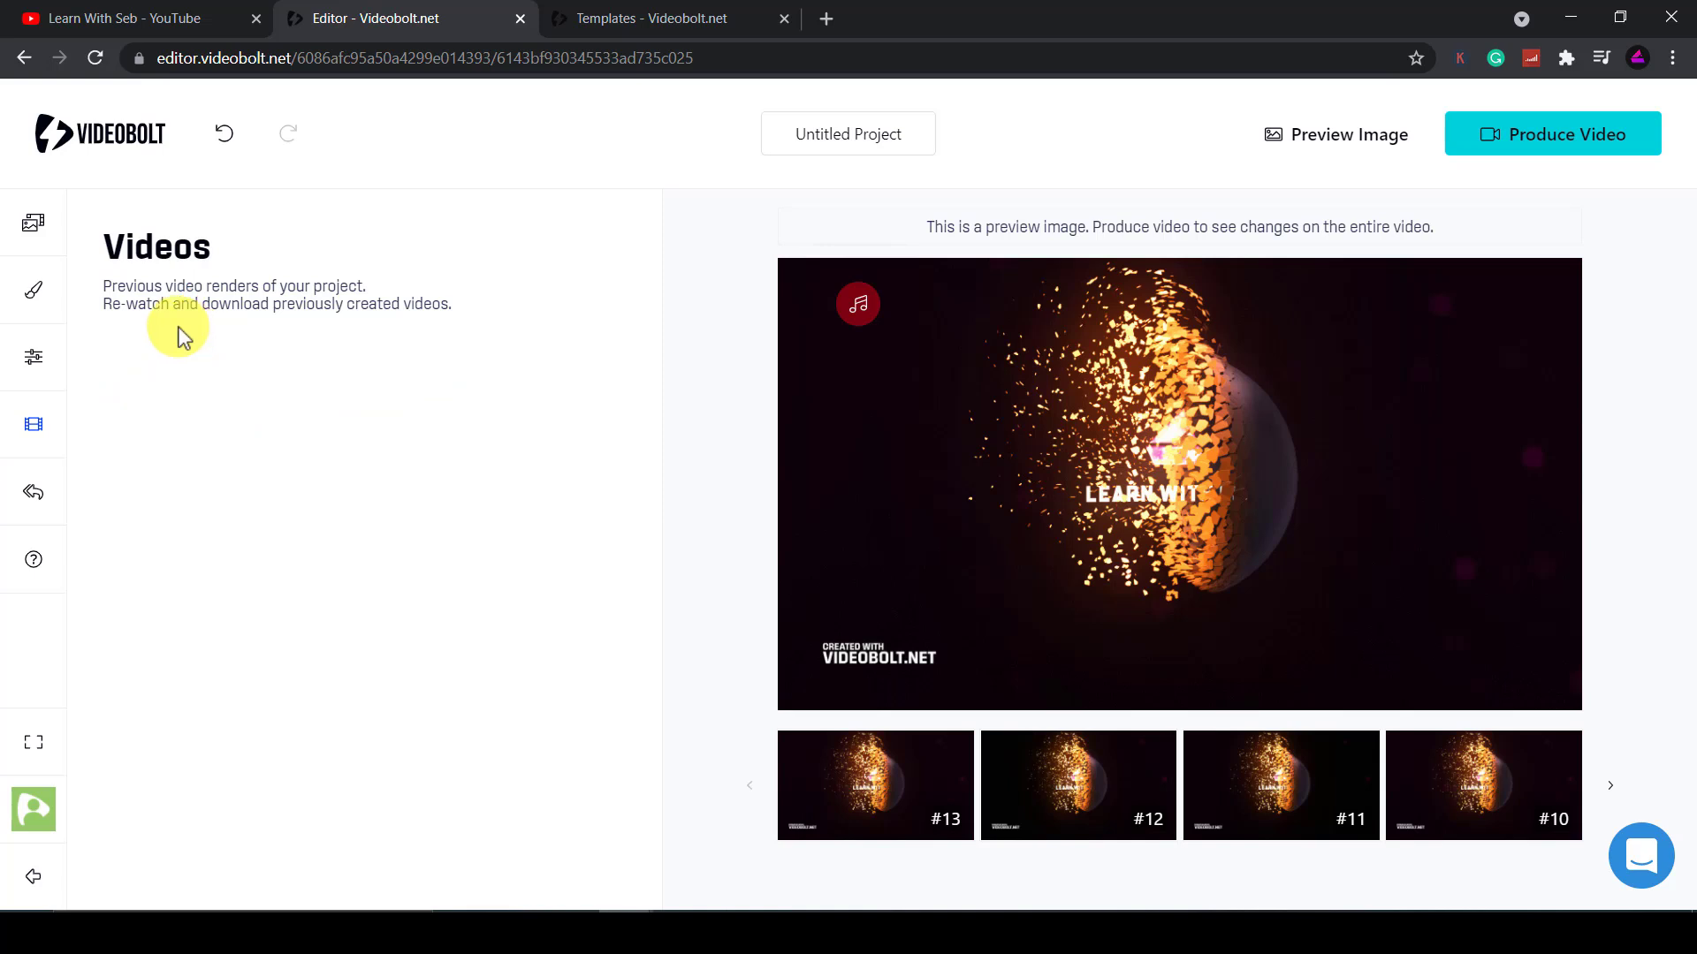
{"action": "left_click", "coordinate": [32, 495]}
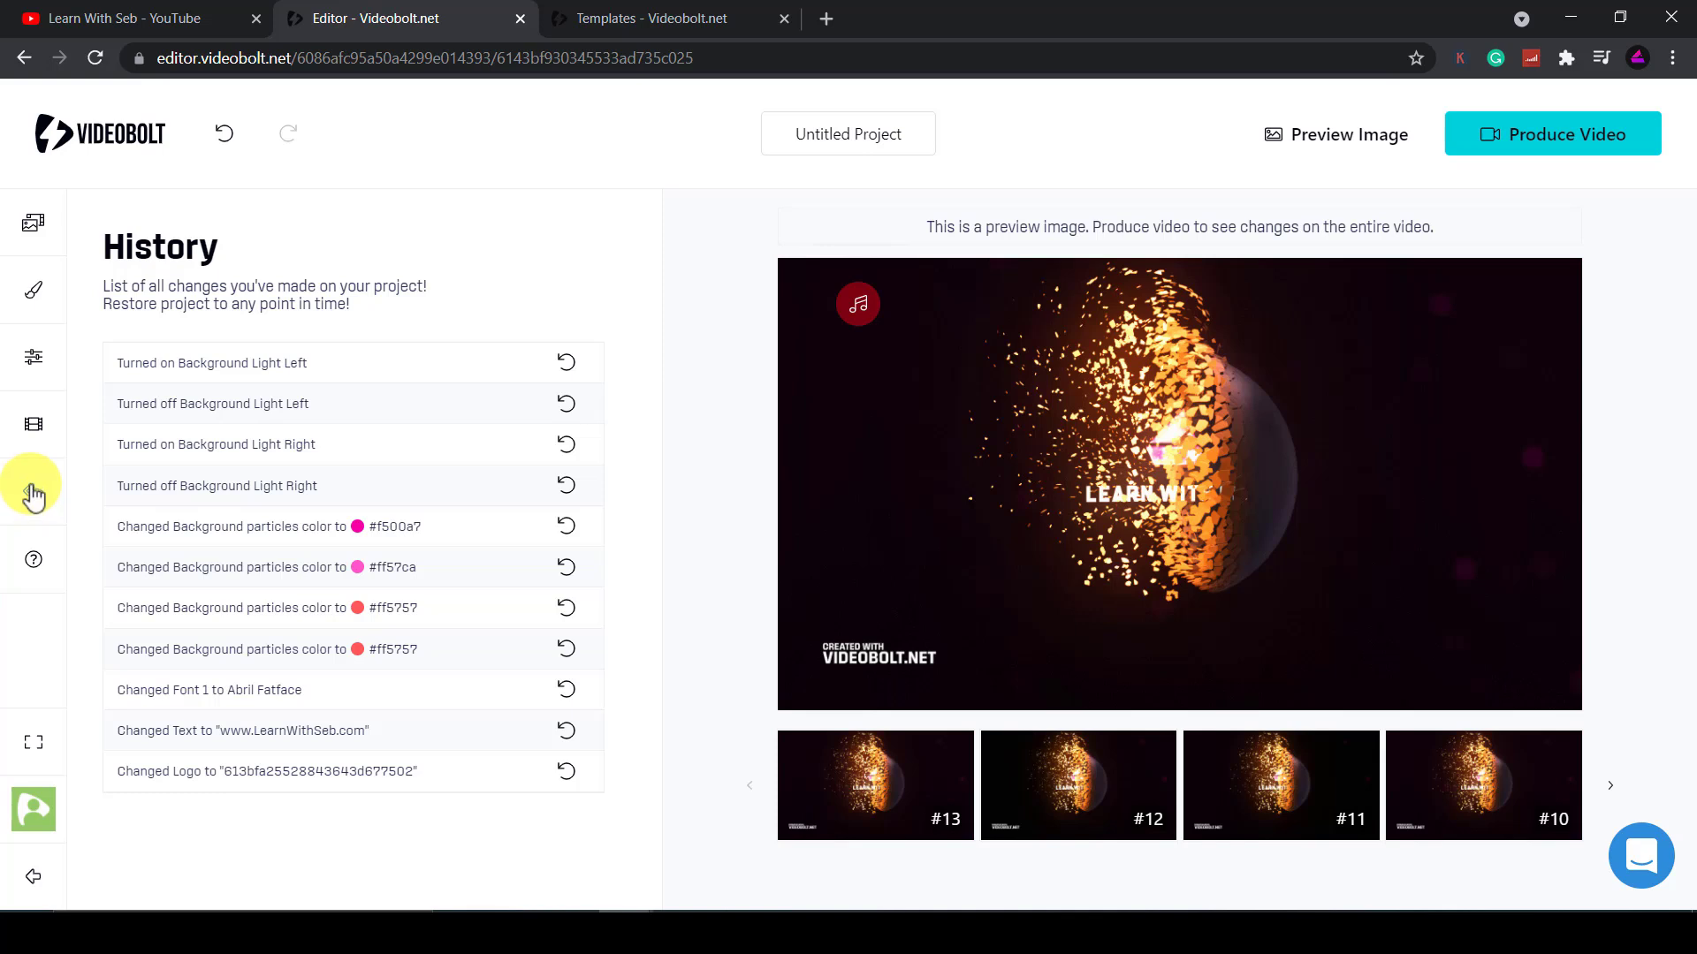
{"action": "left_click", "coordinate": [834, 134]}
{"action": "type", "text": "Learn With Seb Intro"}
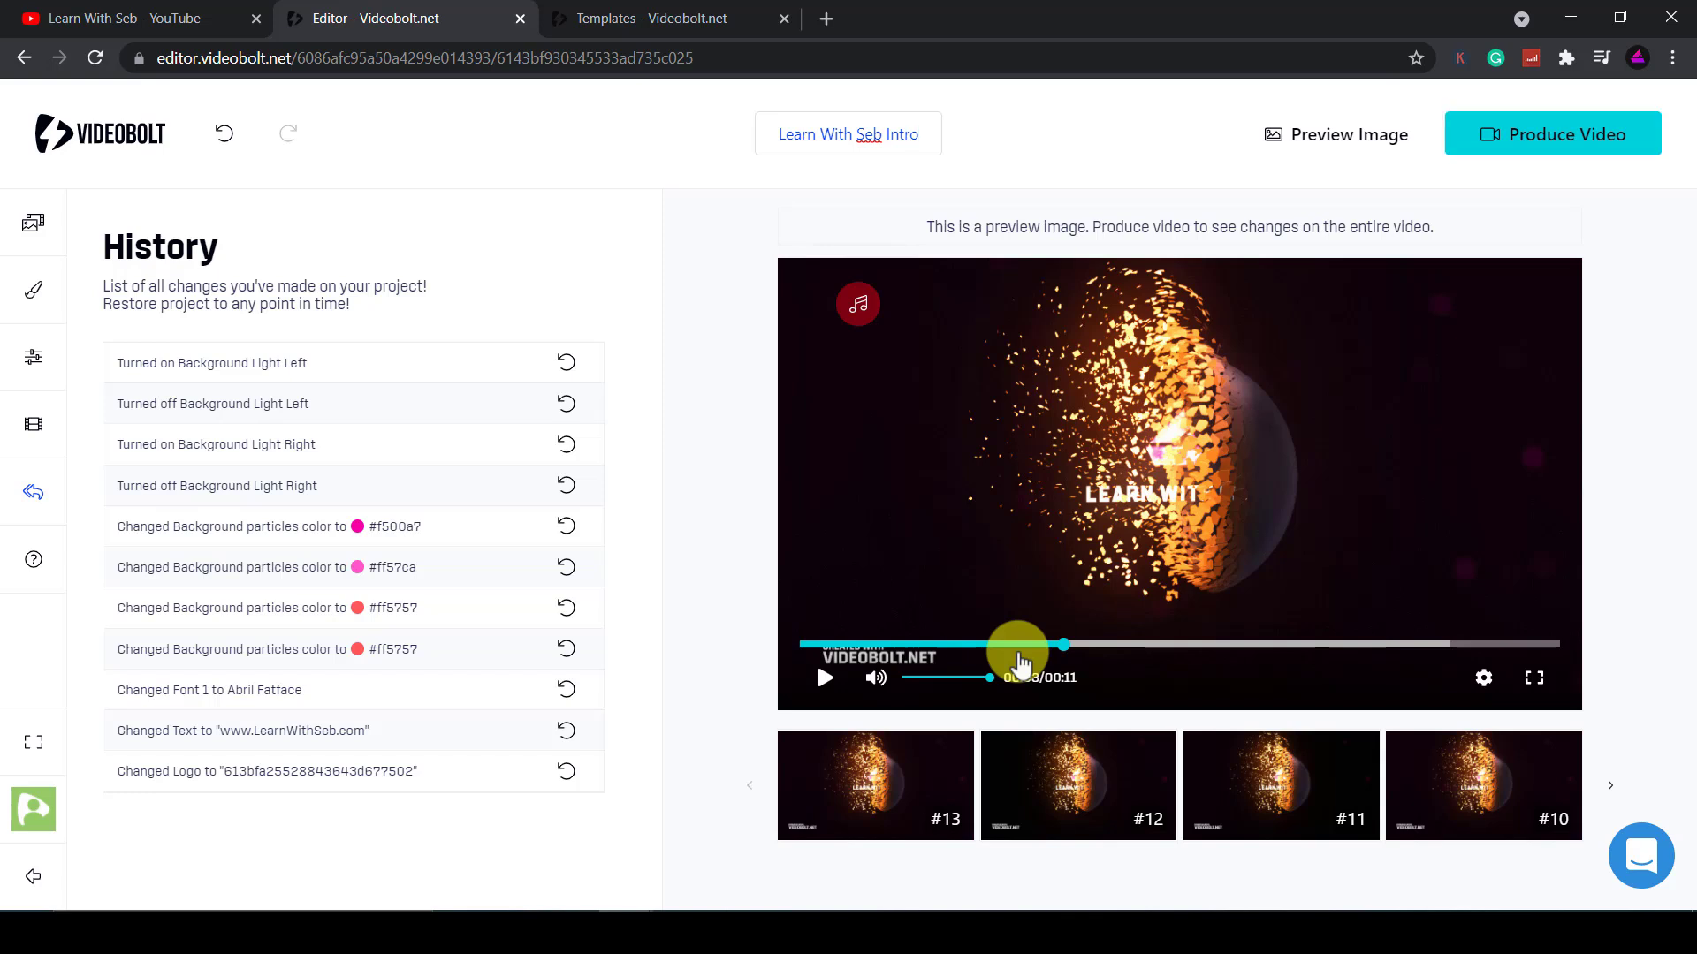
{"action": "left_click", "coordinate": [1106, 154]}
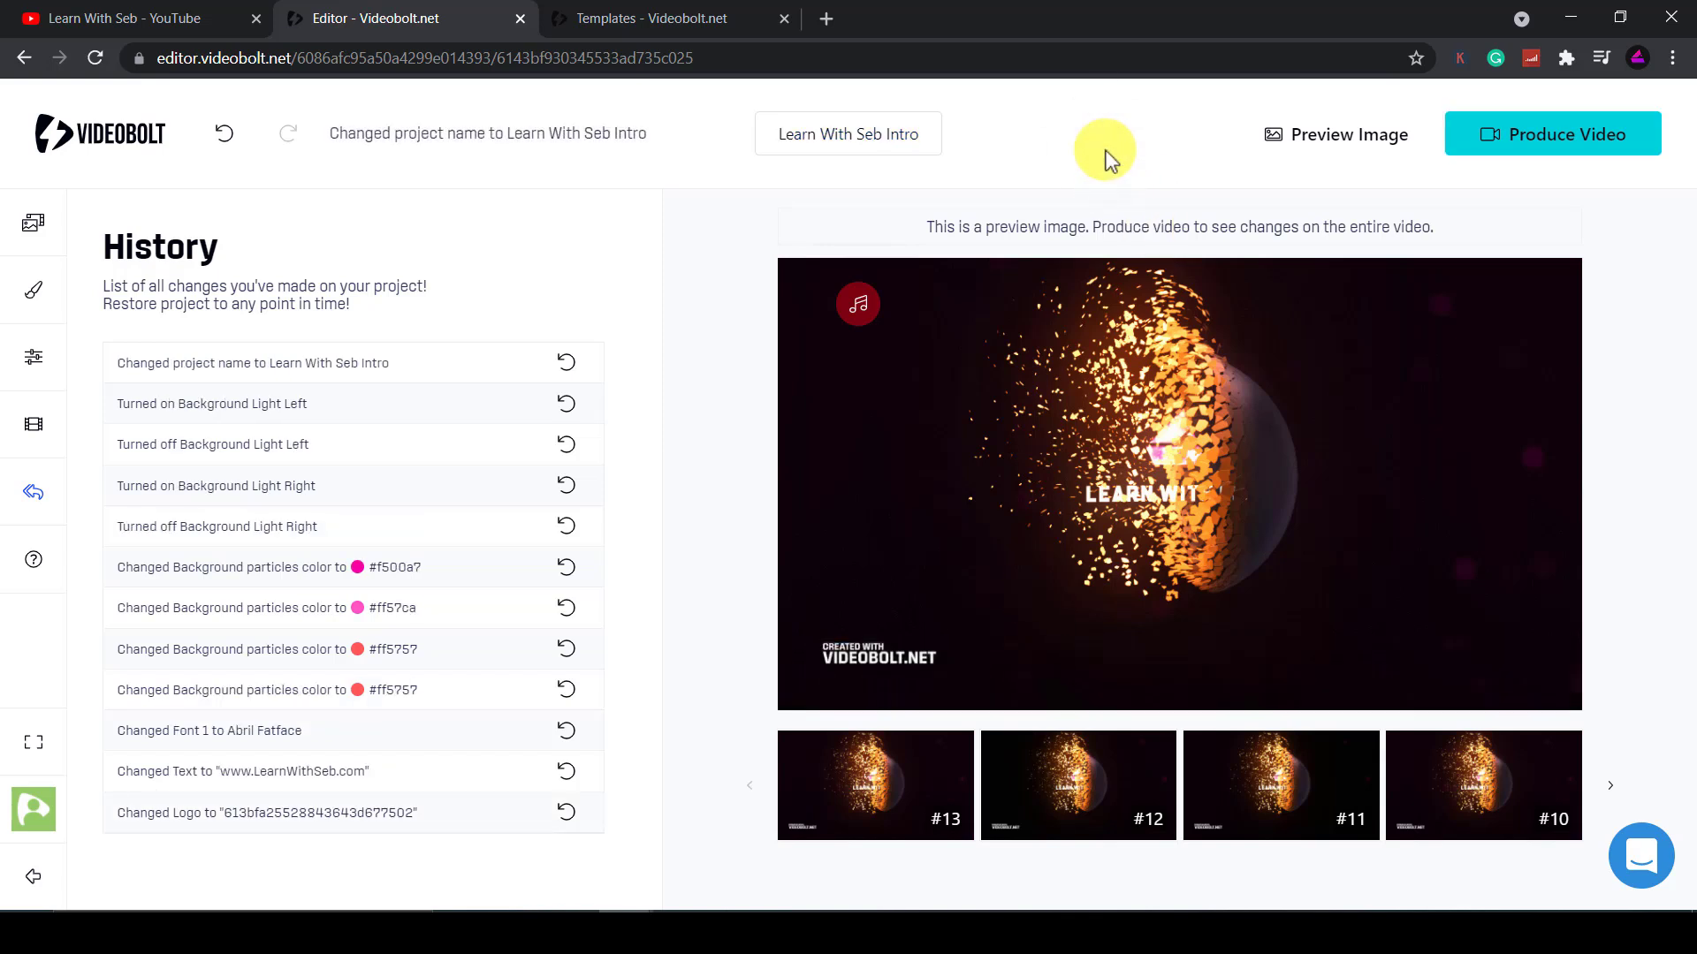
Step: Produce the low quality, watermarked preview video of the project and play the rendered result
{"action": "left_click", "coordinate": [1591, 146]}
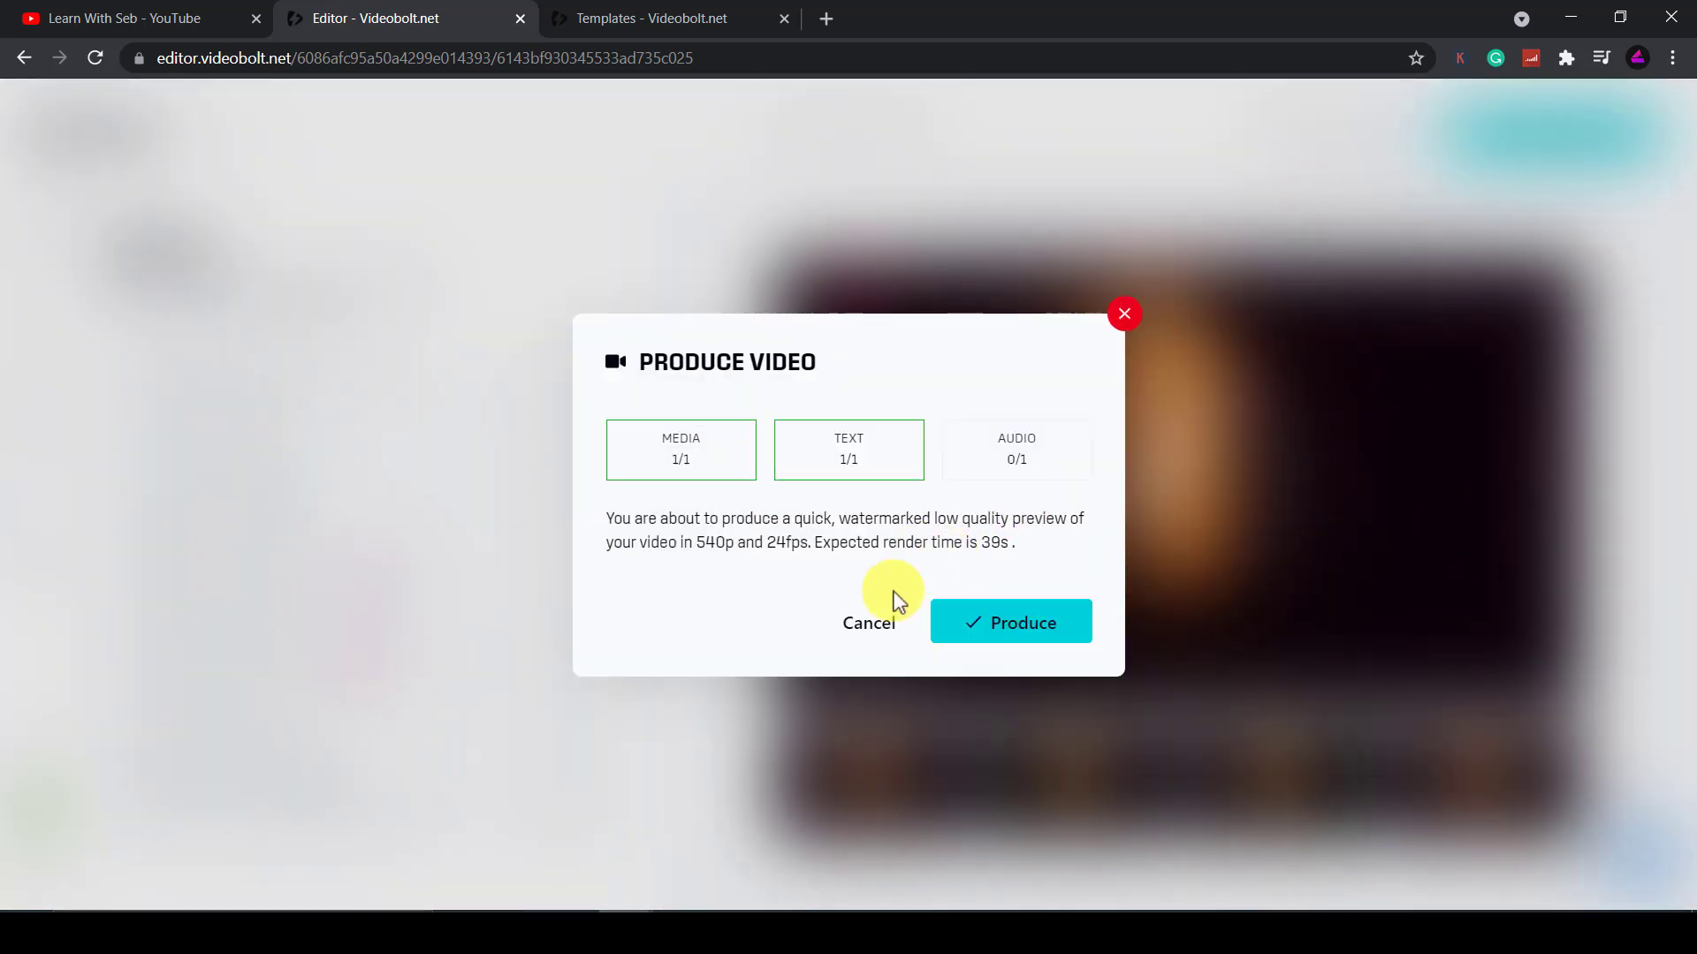
{"action": "left_click", "coordinate": [1007, 638]}
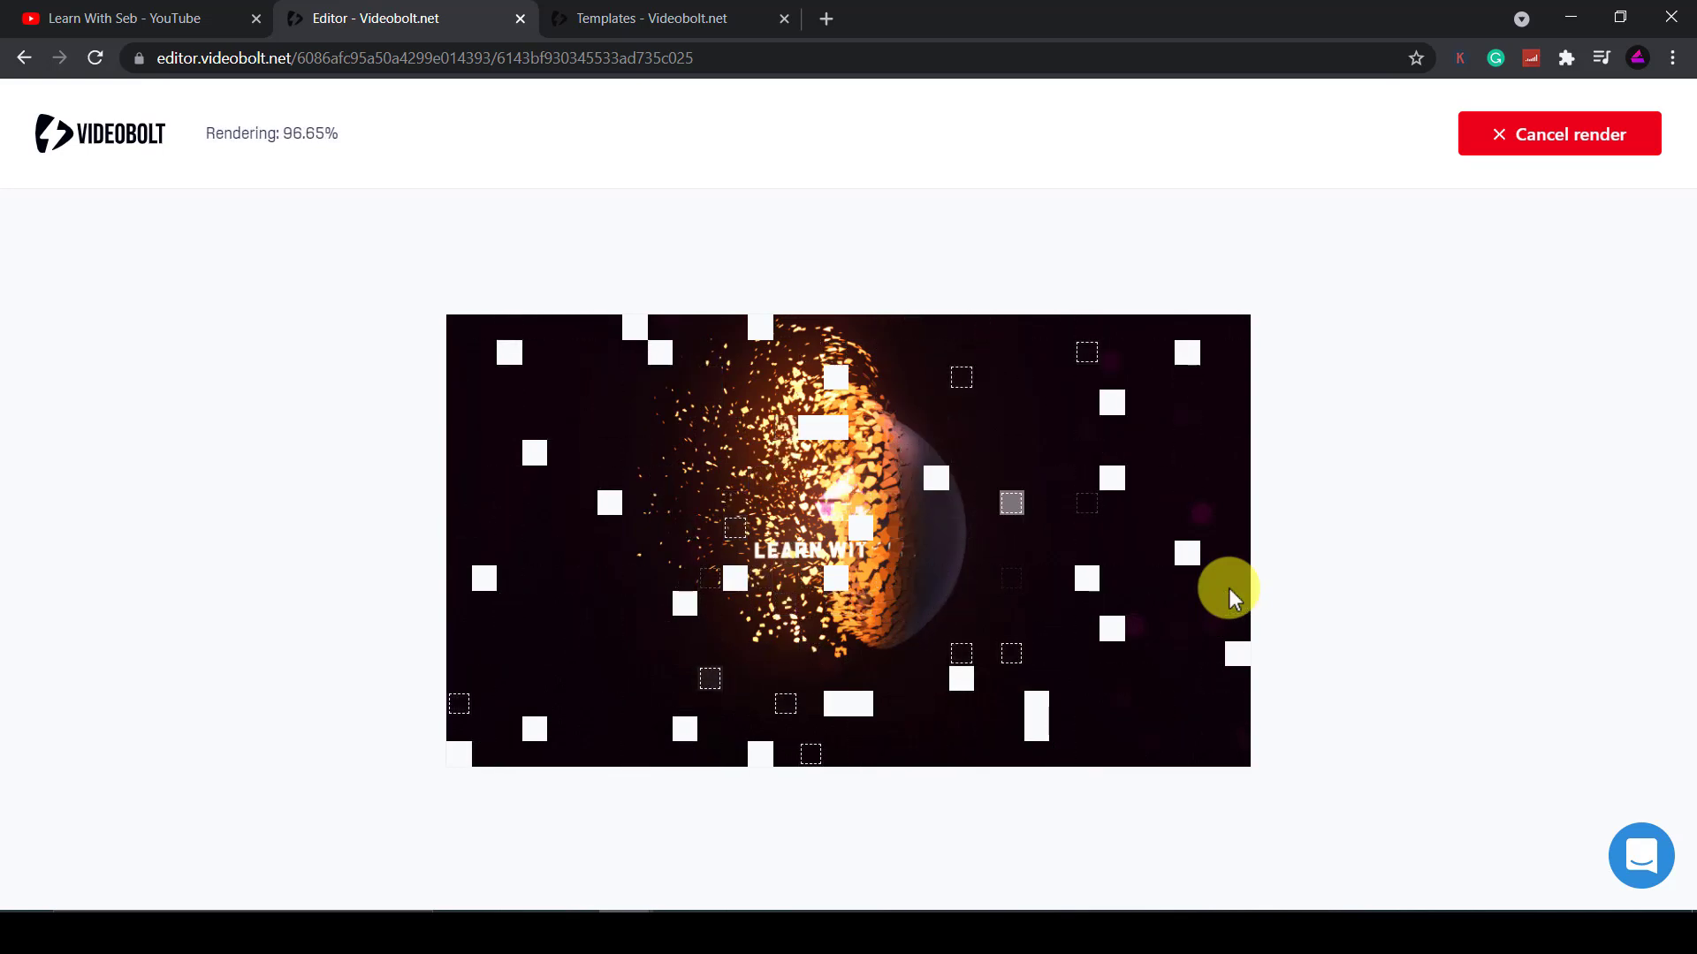
{"action": "left_click", "coordinate": [856, 555]}
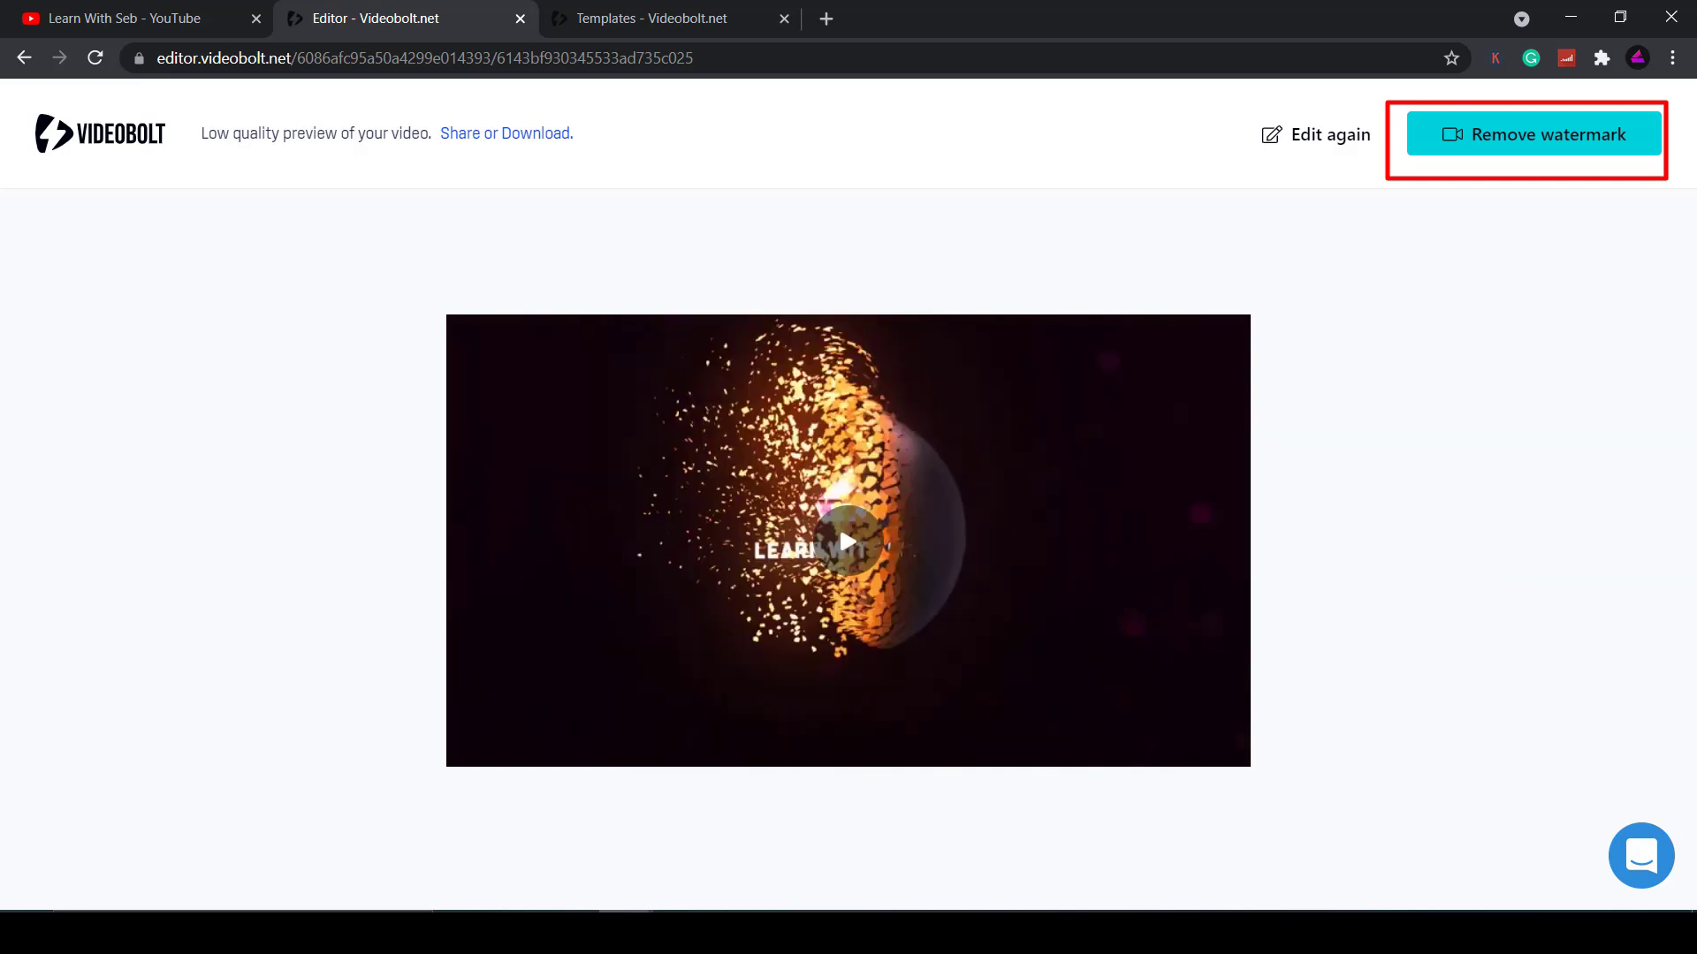
Step: Open the watermark removal options for the rendered intro video
{"action": "left_click", "coordinate": [1492, 152]}
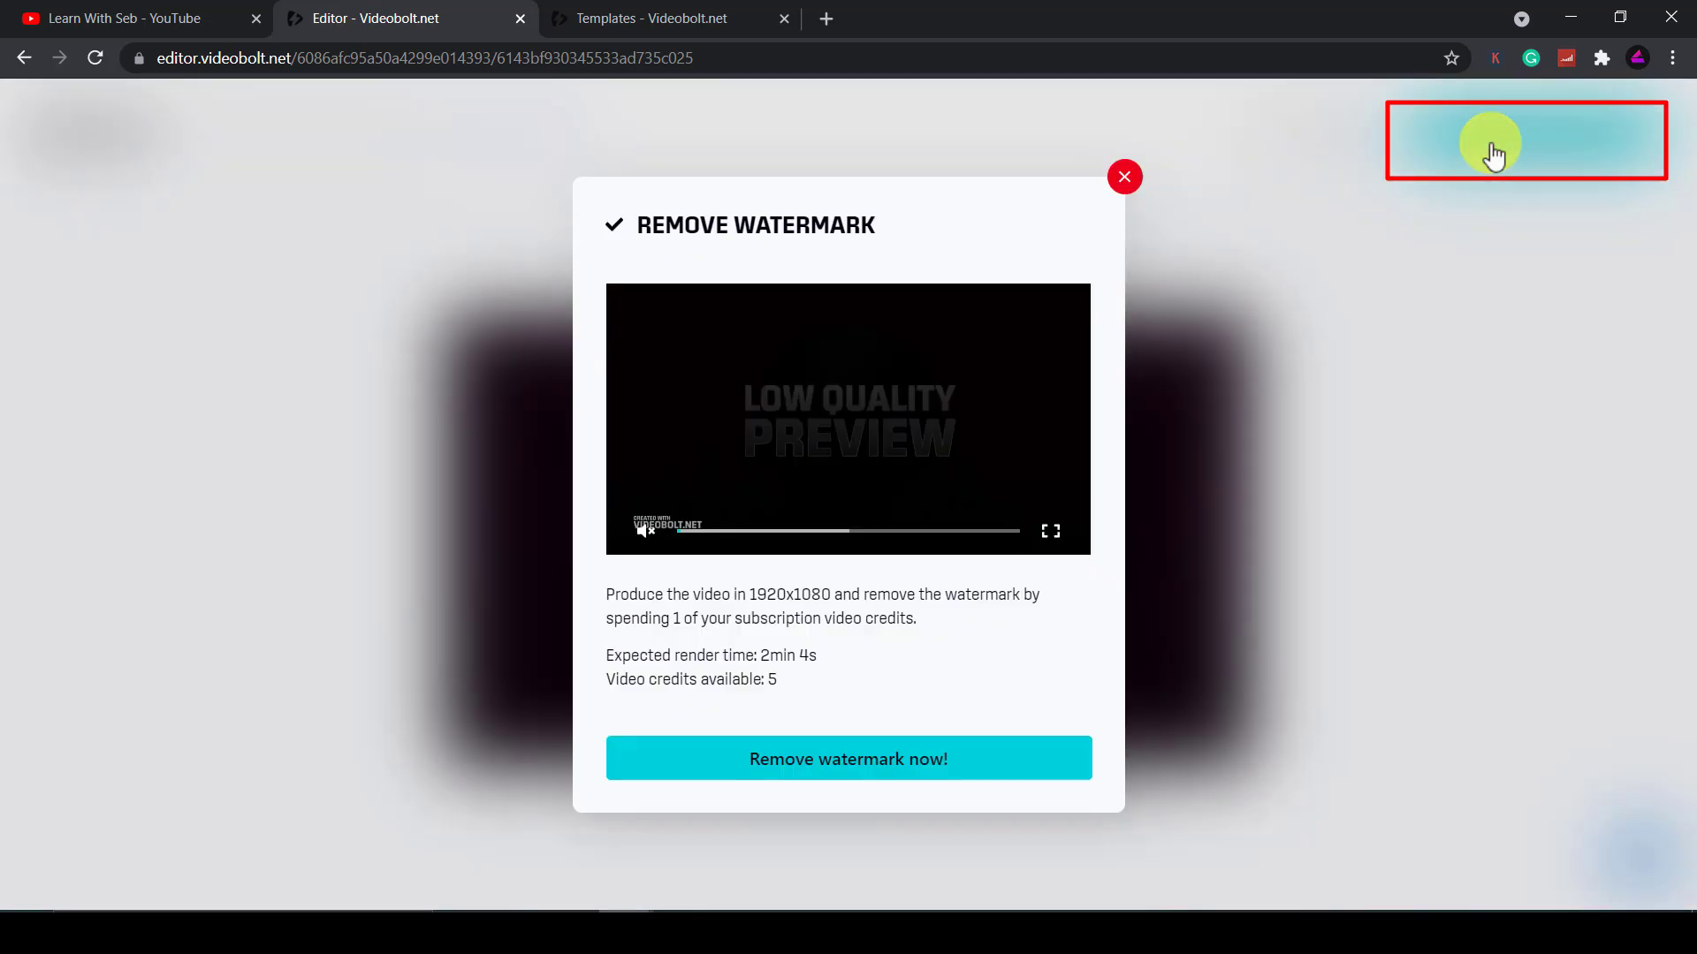